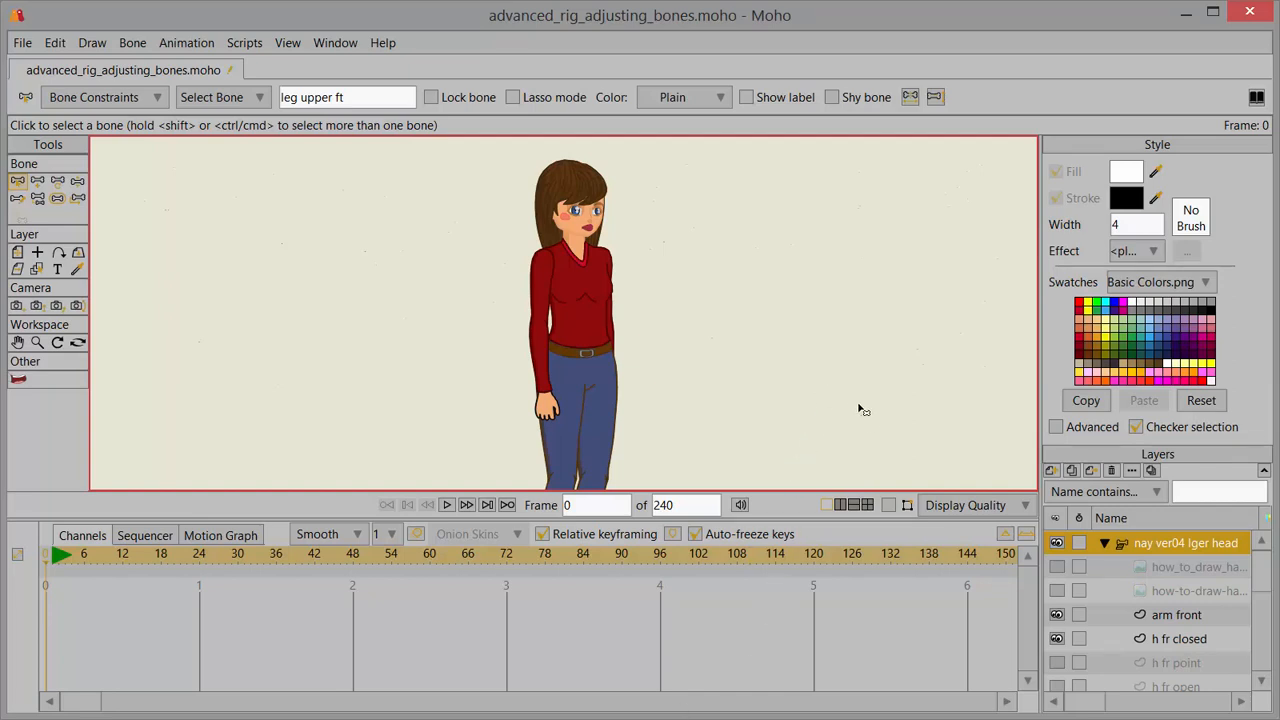
# Step: Toggle the curve and bone display on and off to compare the character with and without its visible rig
pyautogui.click(887, 506)
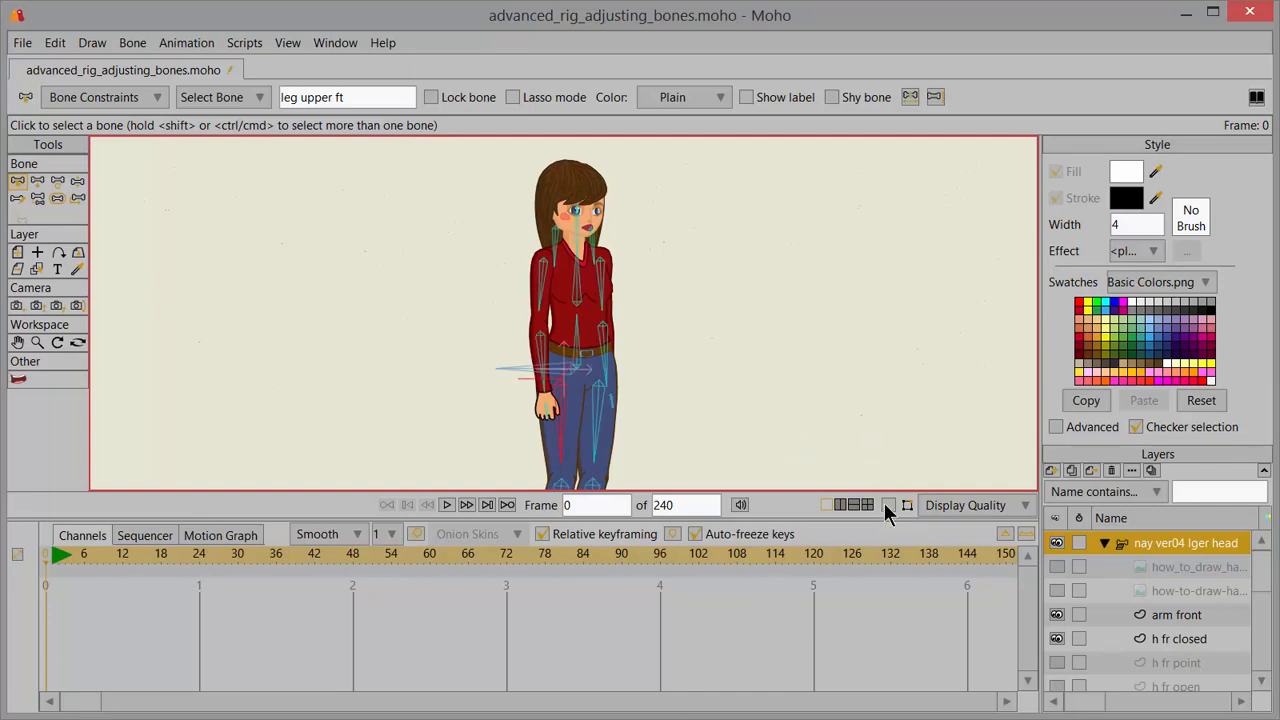
pyautogui.click(887, 507)
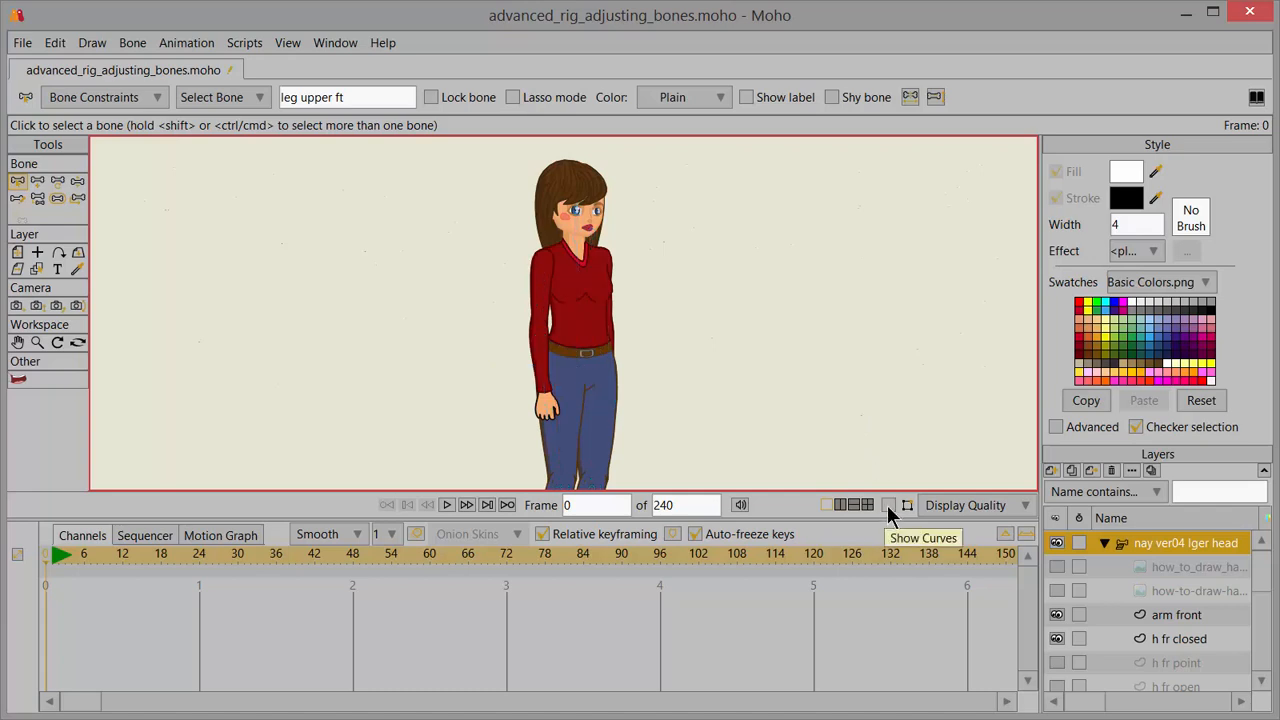
pyautogui.click(887, 506)
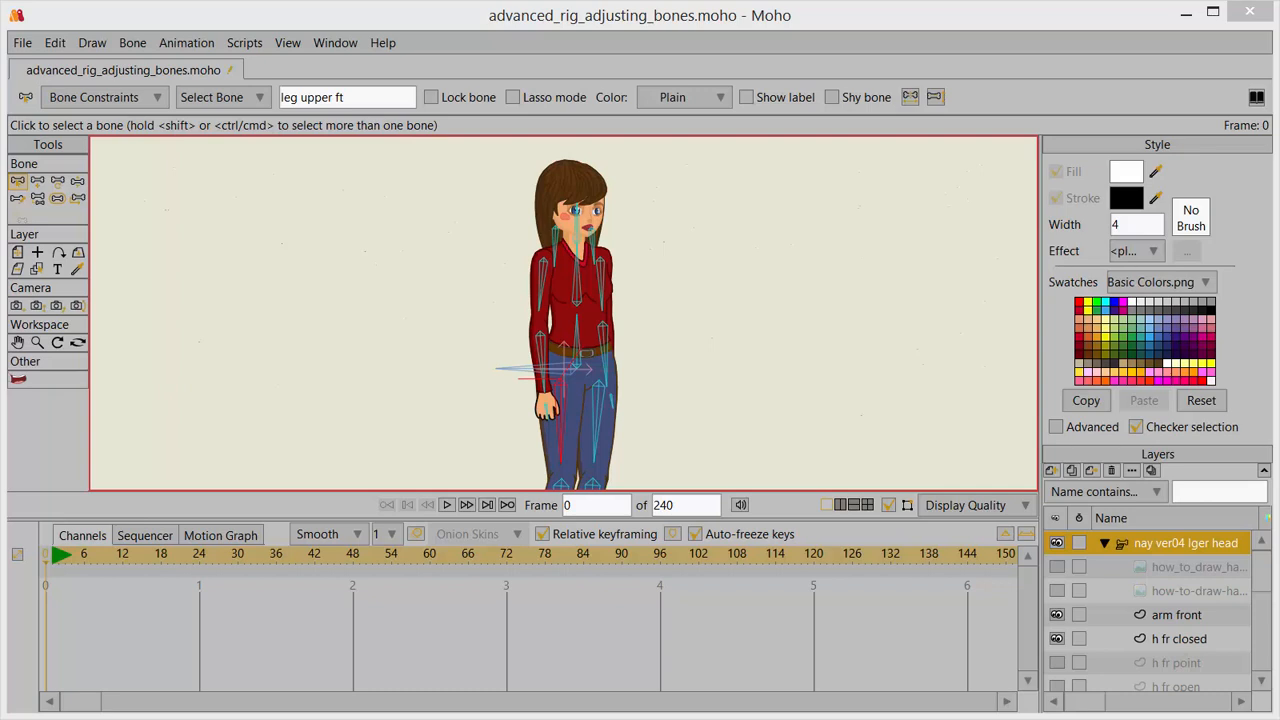
pyautogui.click(888, 504)
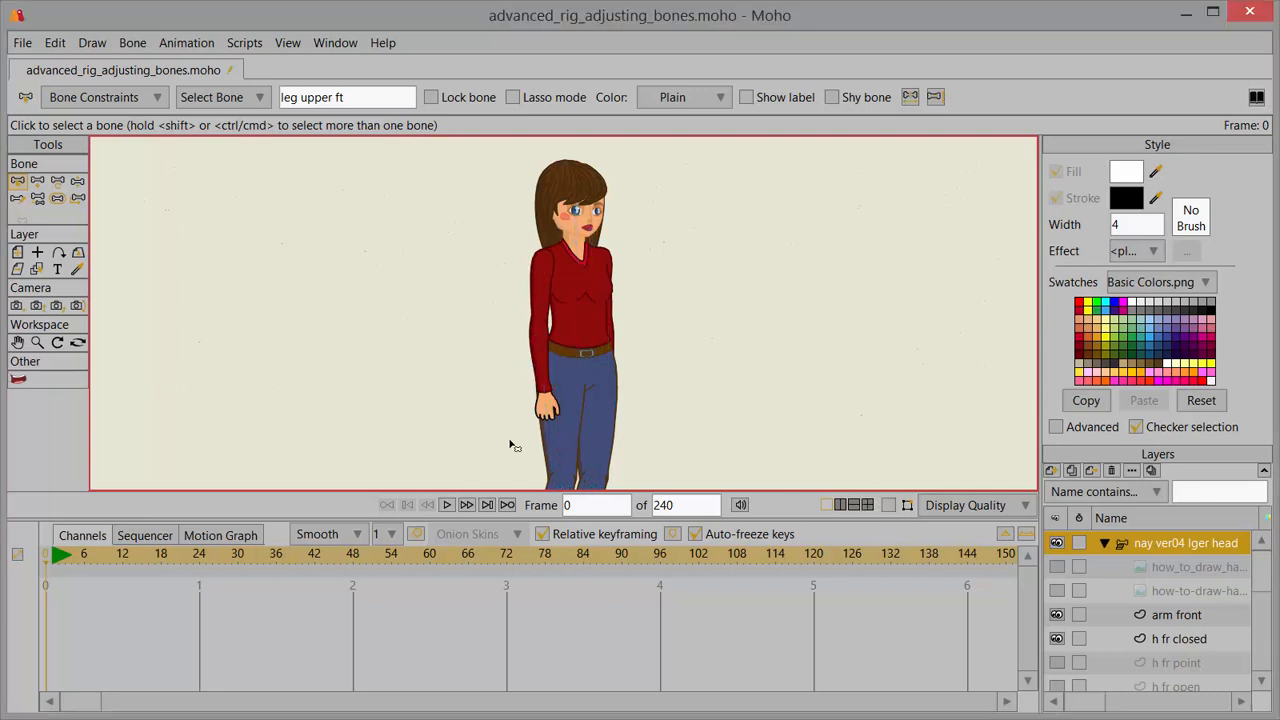
# Step: Test the front elbow with Manipulate Bones by bending the forearm across the waist and lowering it again
pyautogui.click(79, 183)
pyautogui.moveTo(545, 385); pyautogui.dragTo(551, 347)
pyautogui.click(17, 181)
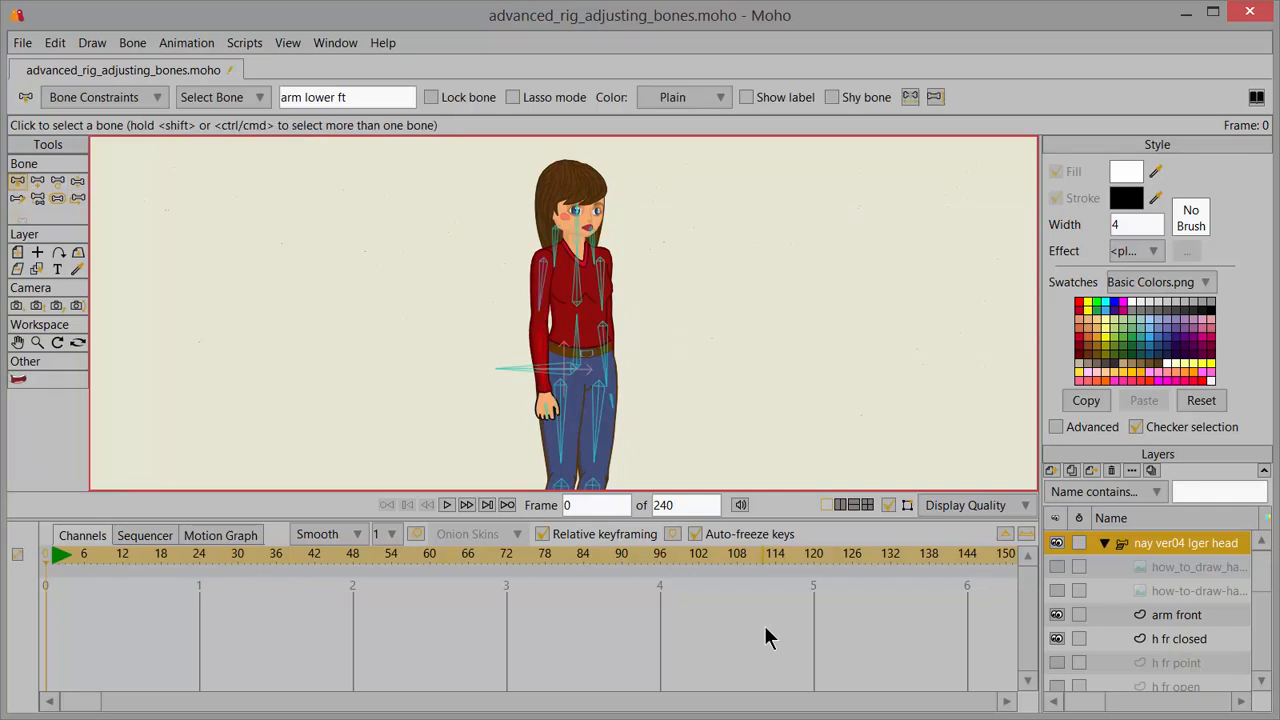
pyautogui.click(38, 341)
pyautogui.moveTo(525, 361); pyautogui.dragTo(810, 416)
pyautogui.moveTo(574, 364); pyautogui.dragTo(780, 442)
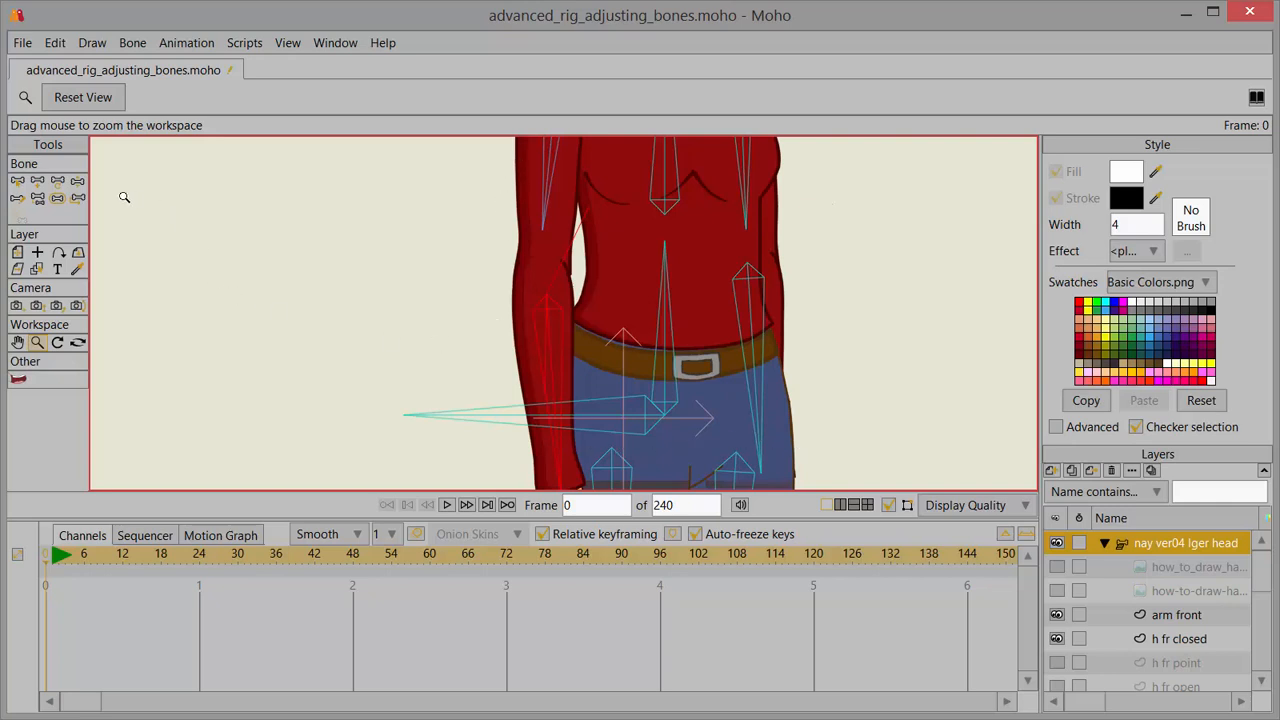
pyautogui.click(77, 181)
pyautogui.moveTo(546, 366); pyautogui.dragTo(567, 271)
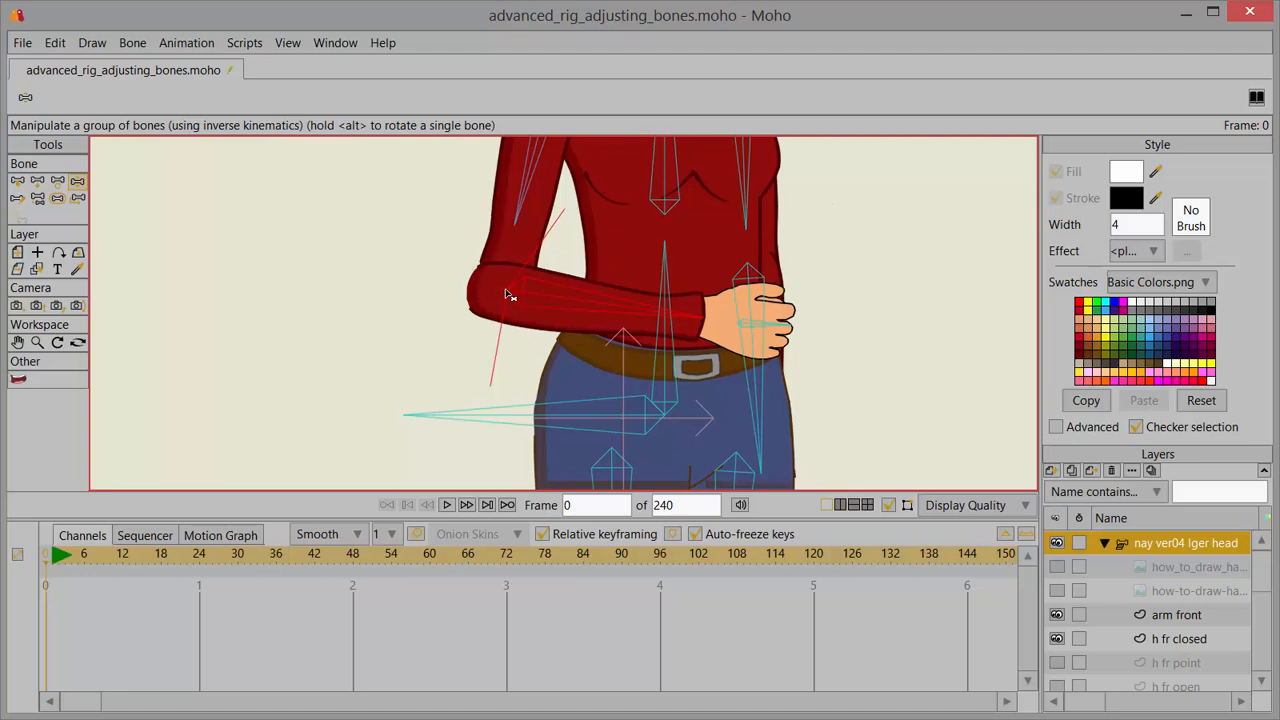
pyautogui.moveTo(557, 306); pyautogui.dragTo(478, 373)
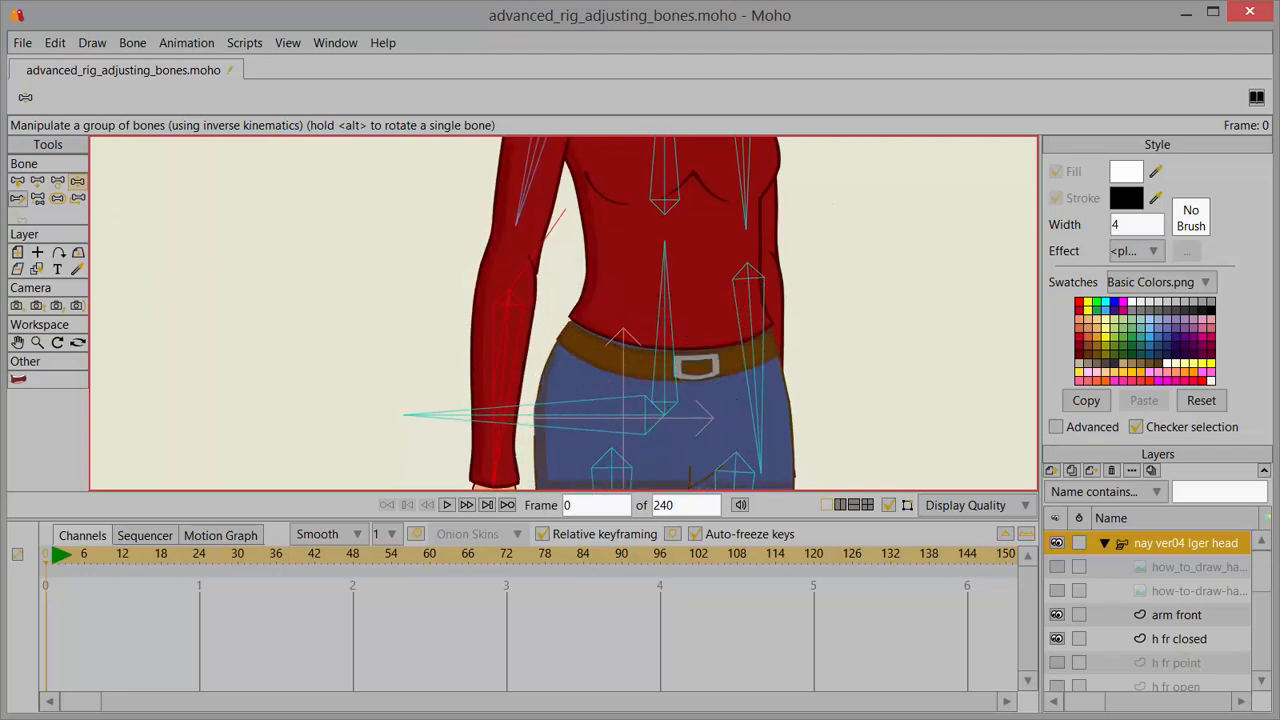
pyautogui.click(17, 181)
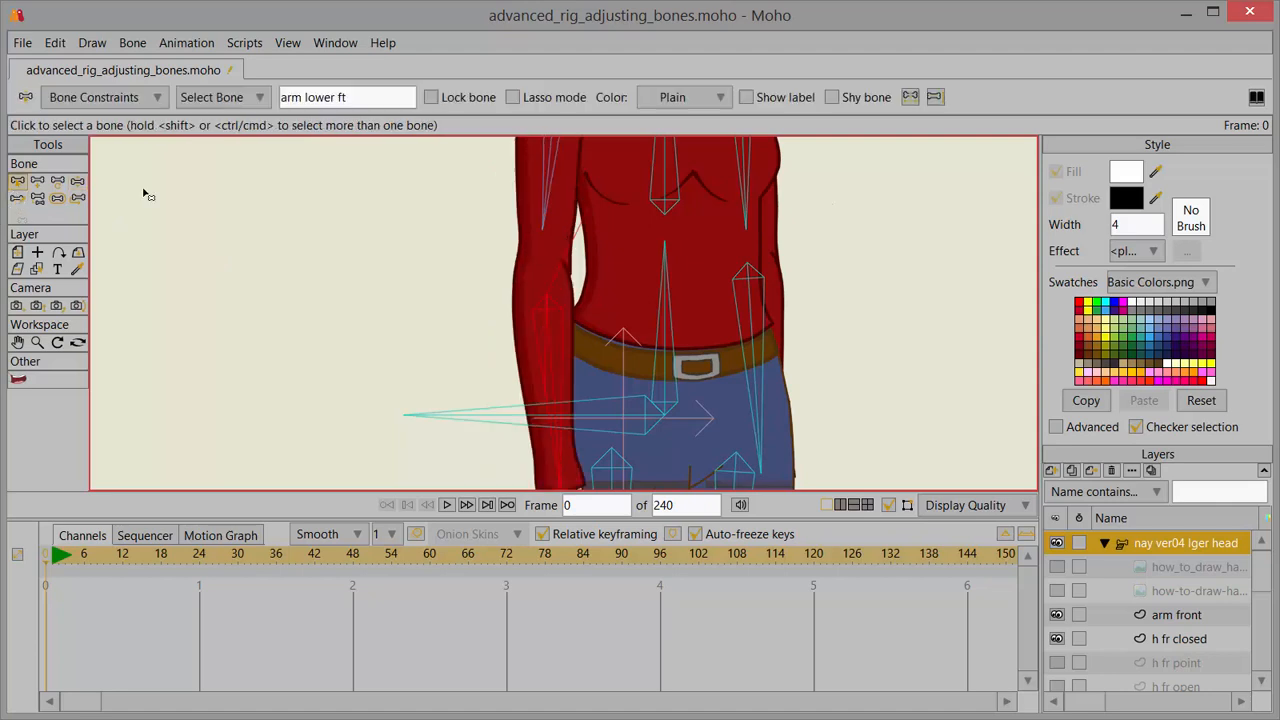
# Step: Transform the front lower arm bone to about X 0.228, Y 0, length 0.244 and angle 5.6, and test the forearm's swing
pyautogui.click(56, 188)
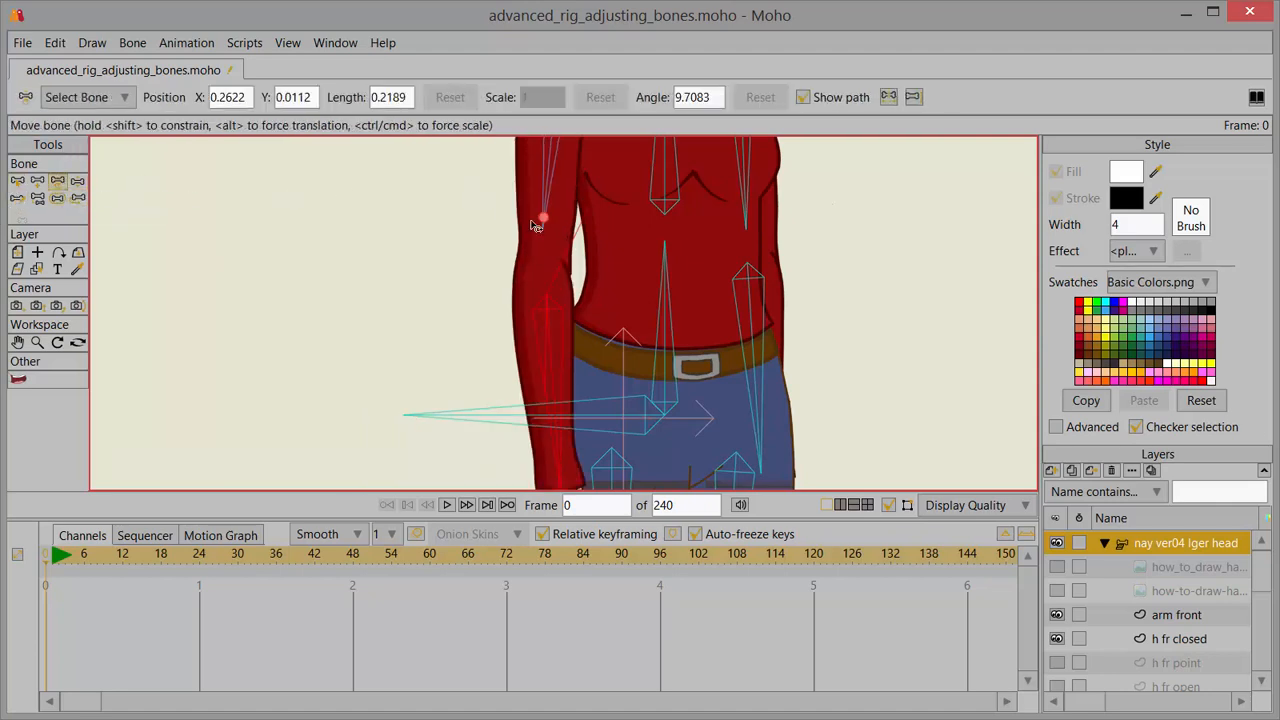
pyautogui.scroll(-1, 560, 328)
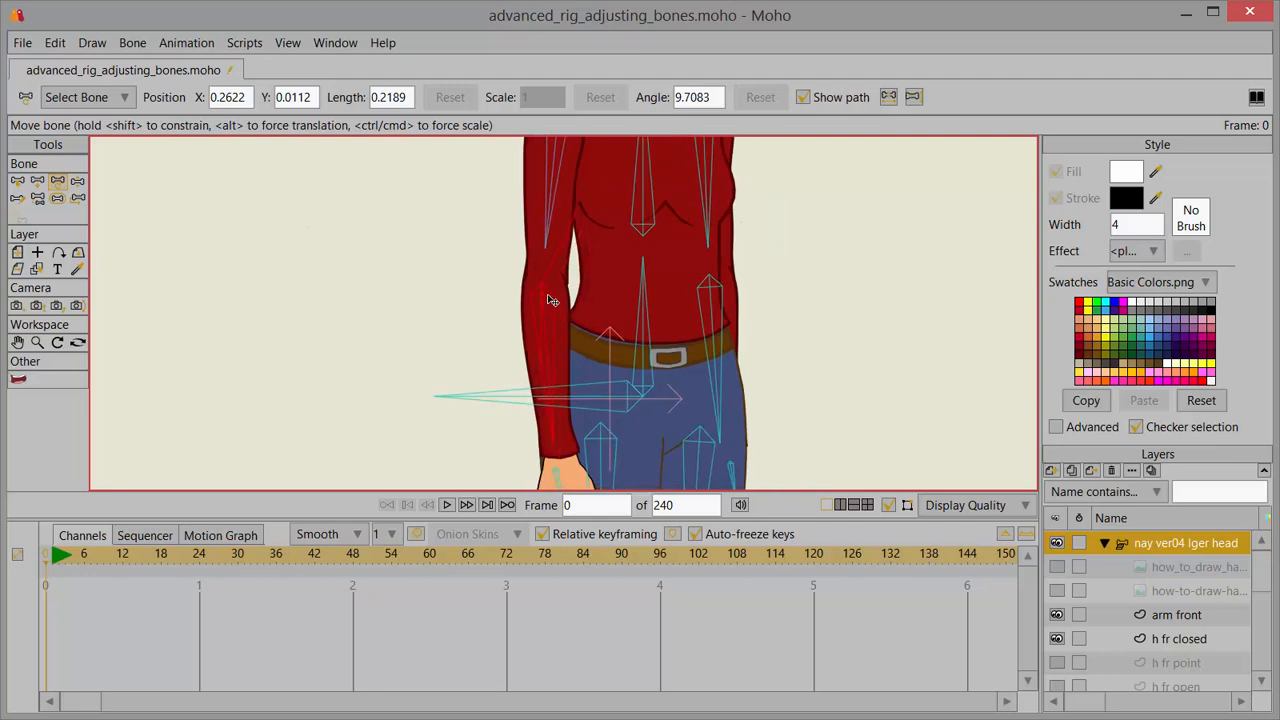
pyautogui.moveTo(549, 296); pyautogui.dragTo(543, 294)
pyautogui.moveTo(549, 291); pyautogui.dragTo(546, 290)
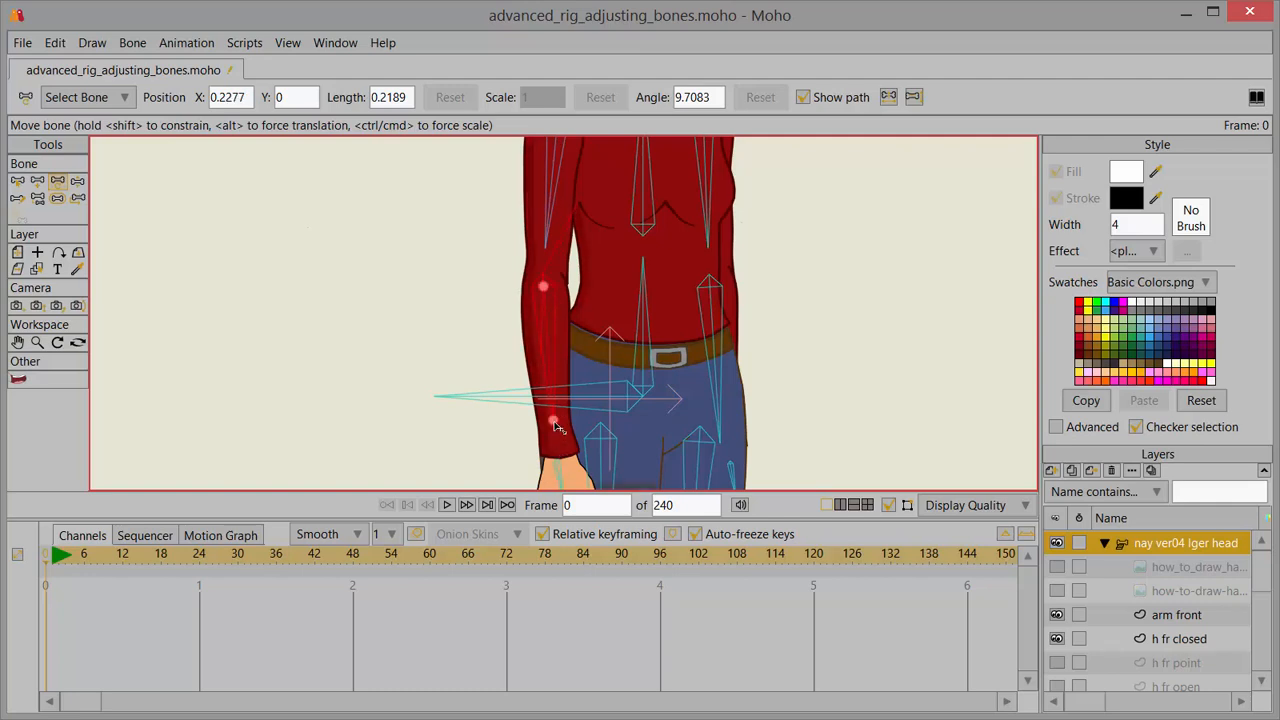
pyautogui.moveTo(562, 443); pyautogui.dragTo(557, 438)
pyautogui.click(78, 183)
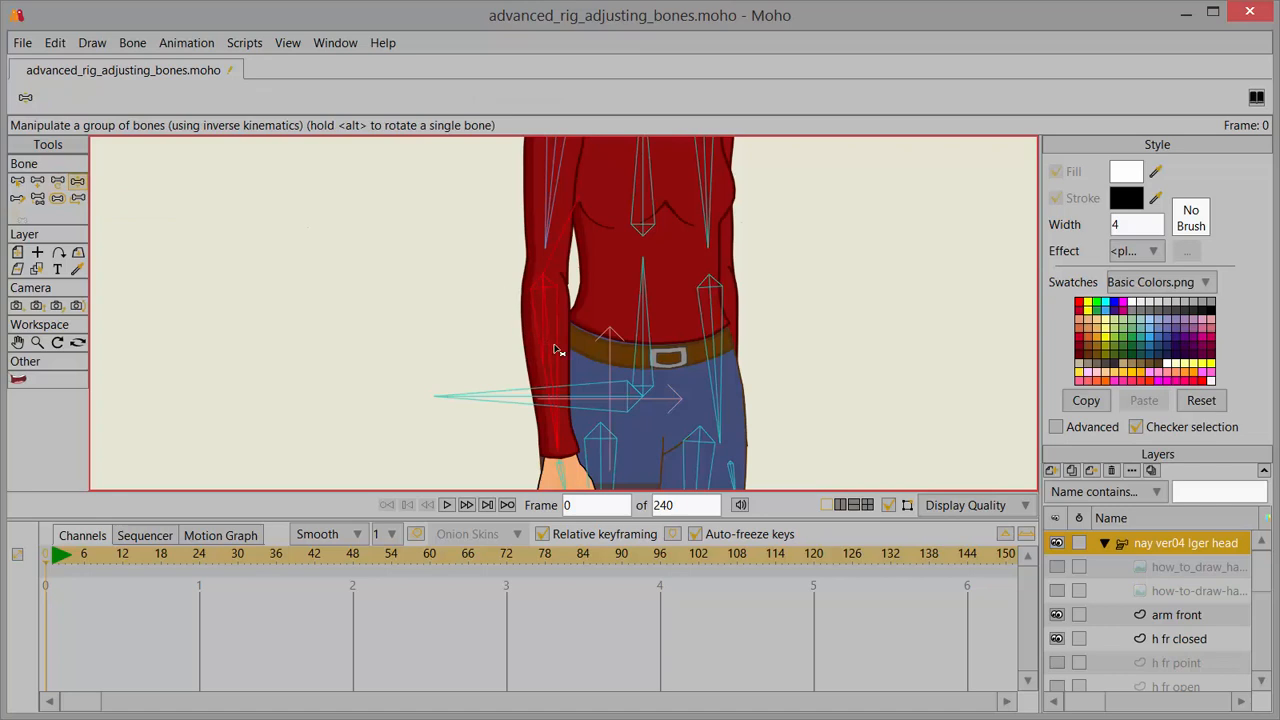
pyautogui.moveTo(560, 351)
pyautogui.mouseDown()
pyautogui.moveTo(658, 200)
pyautogui.moveTo(674, 134)
pyautogui.moveTo(577, 350)
pyautogui.moveTo(631, 223)
pyautogui.moveTo(639, 148)
pyautogui.moveTo(643, 181)
pyautogui.moveTo(547, 357)
pyautogui.mouseUp()
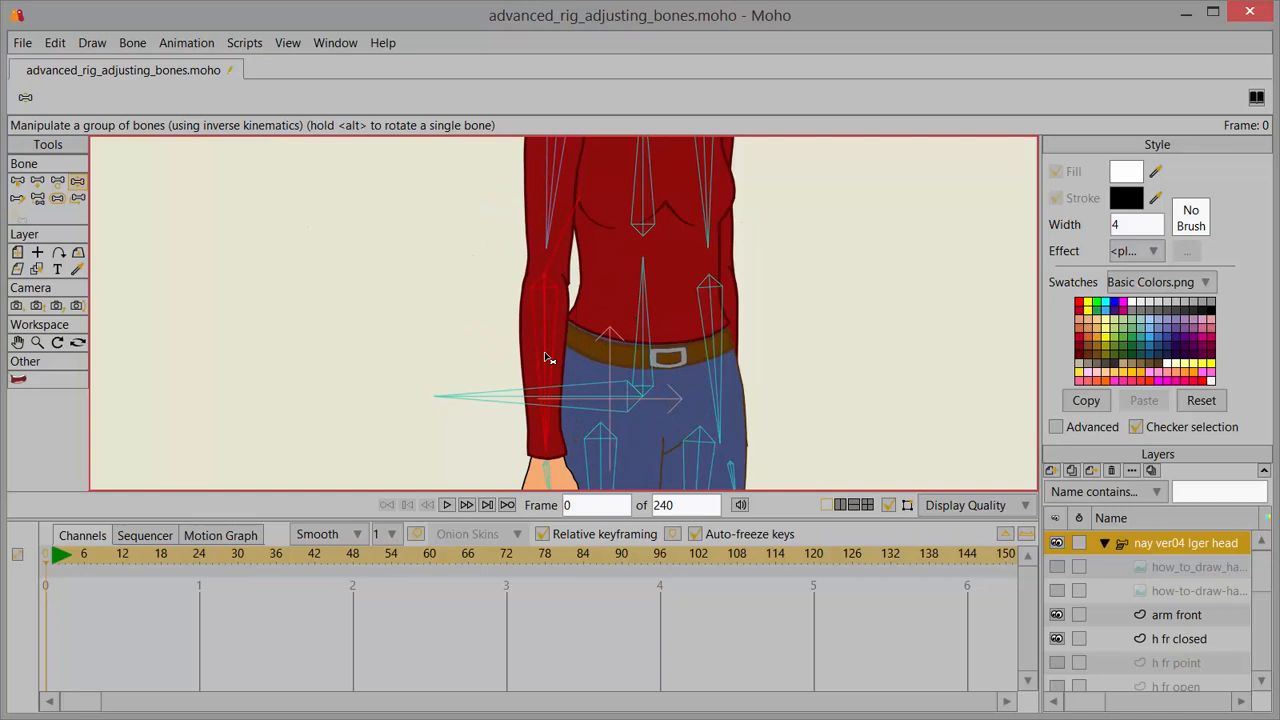
# Step: Shift the front lower arm bone's base slightly down the arm to about X 0.236 and test the elbow bend
pyautogui.click(57, 181)
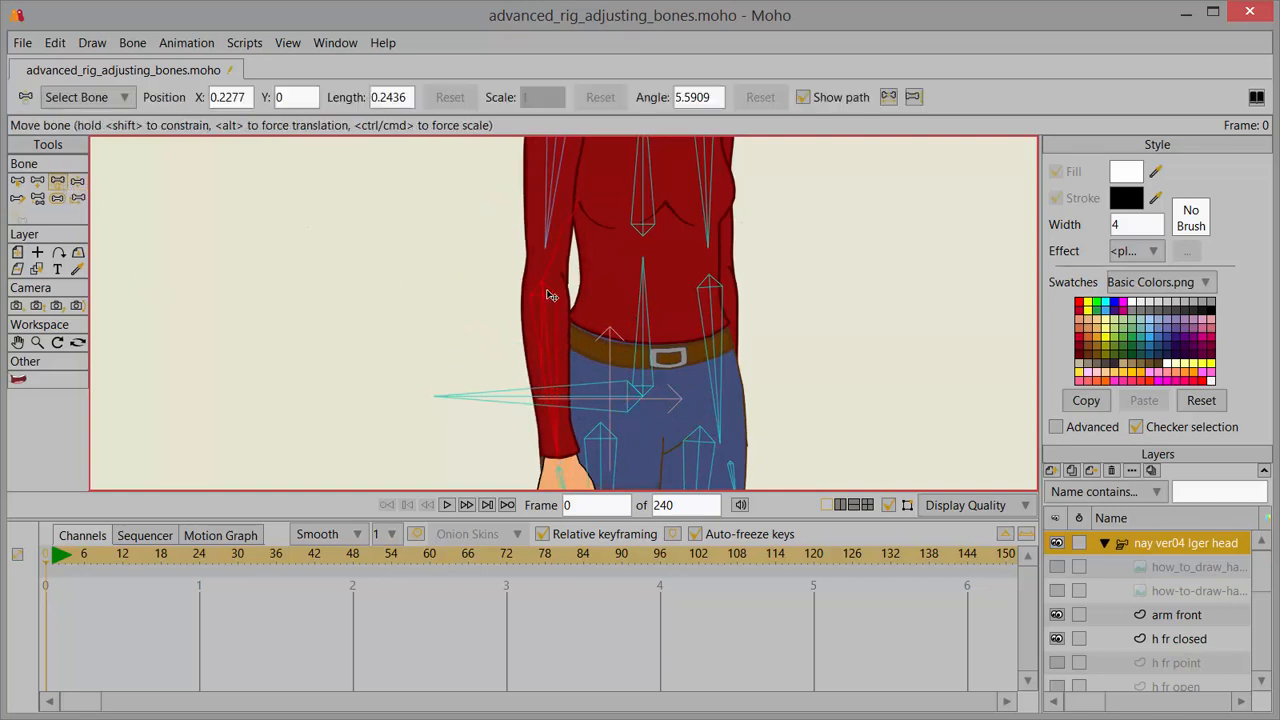
pyautogui.click(77, 181)
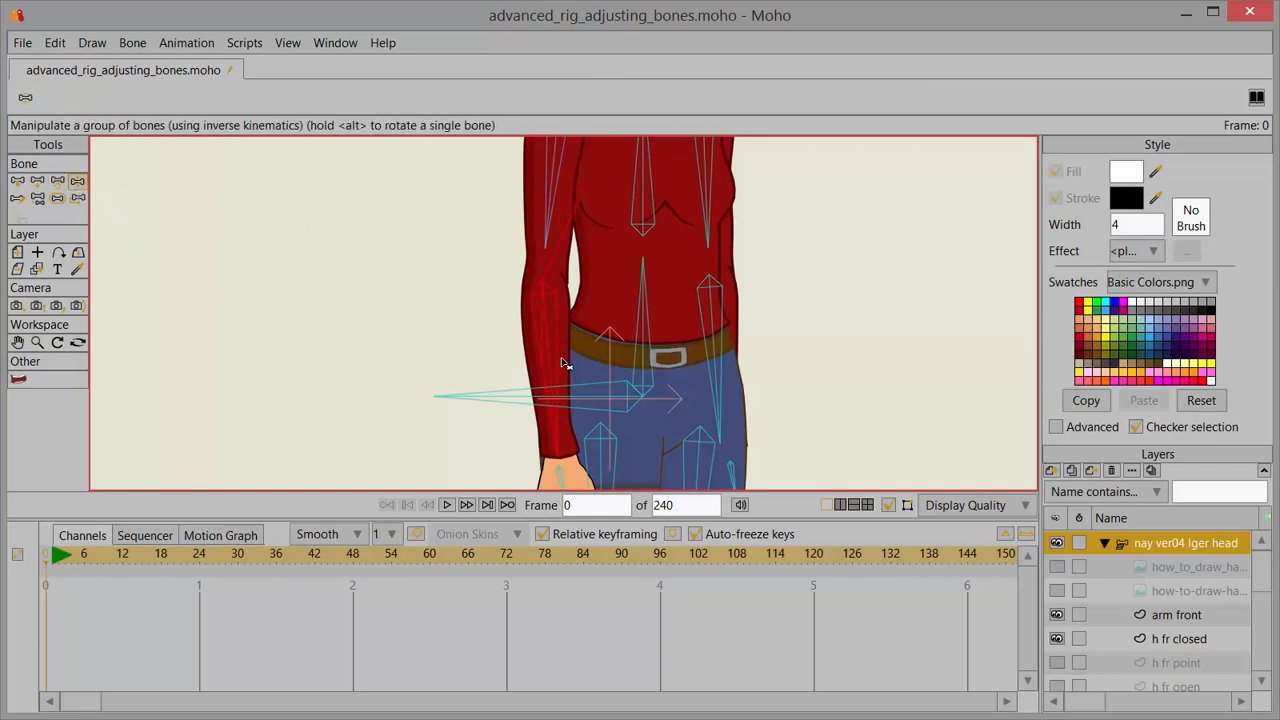
pyautogui.moveTo(563, 363); pyautogui.dragTo(545, 330)
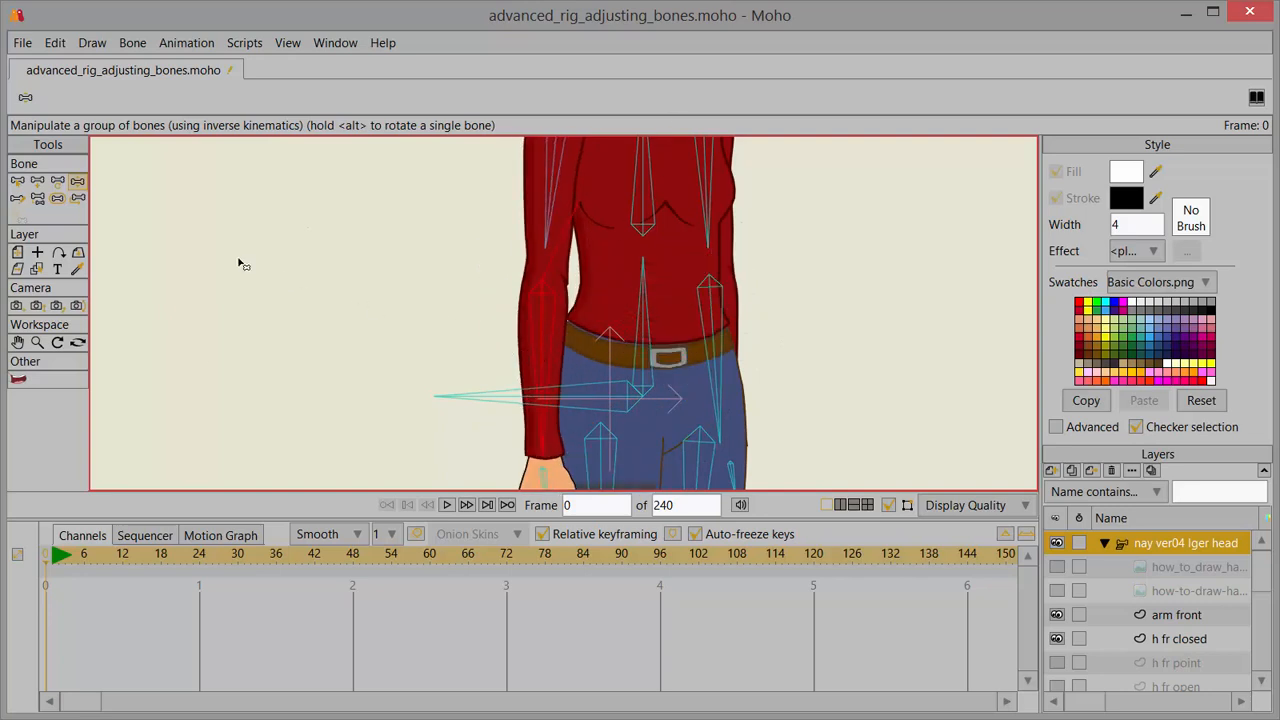
# Step: Fine-tune the front lower arm bone's base and tip to about X 0.233, length 0.248 and angle 10.76
pyautogui.click(57, 181)
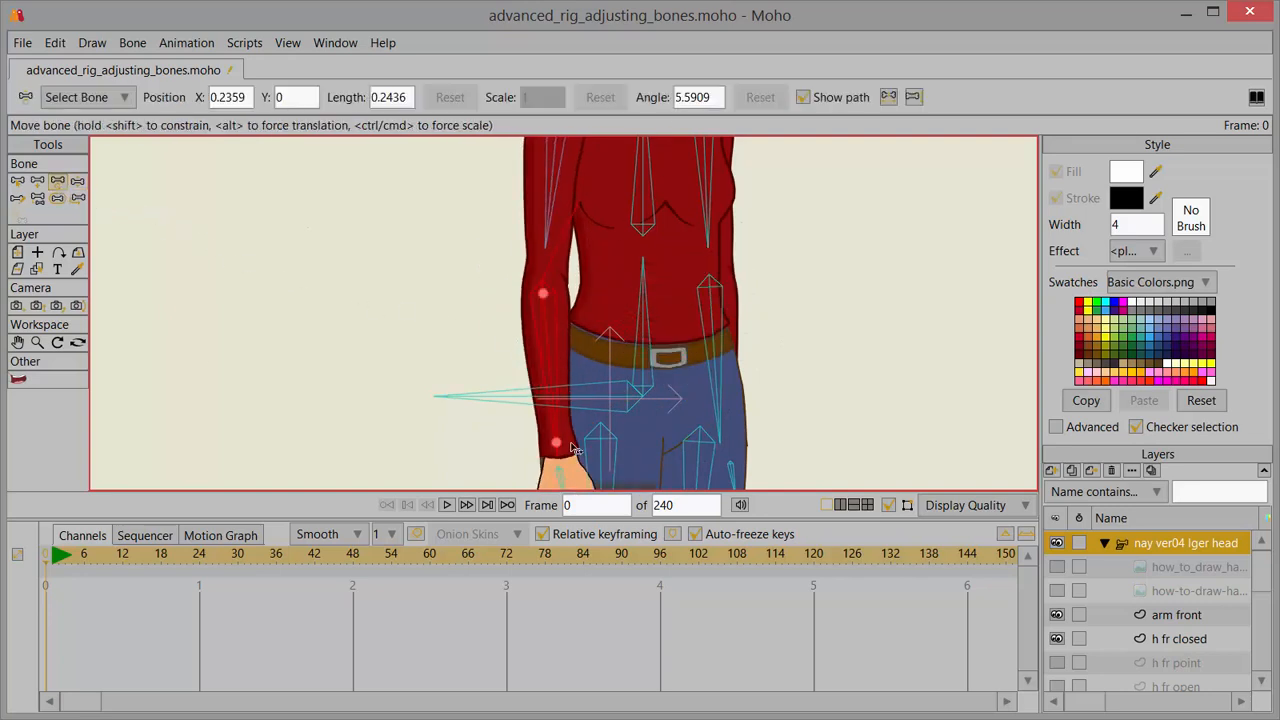
pyautogui.click(560, 445)
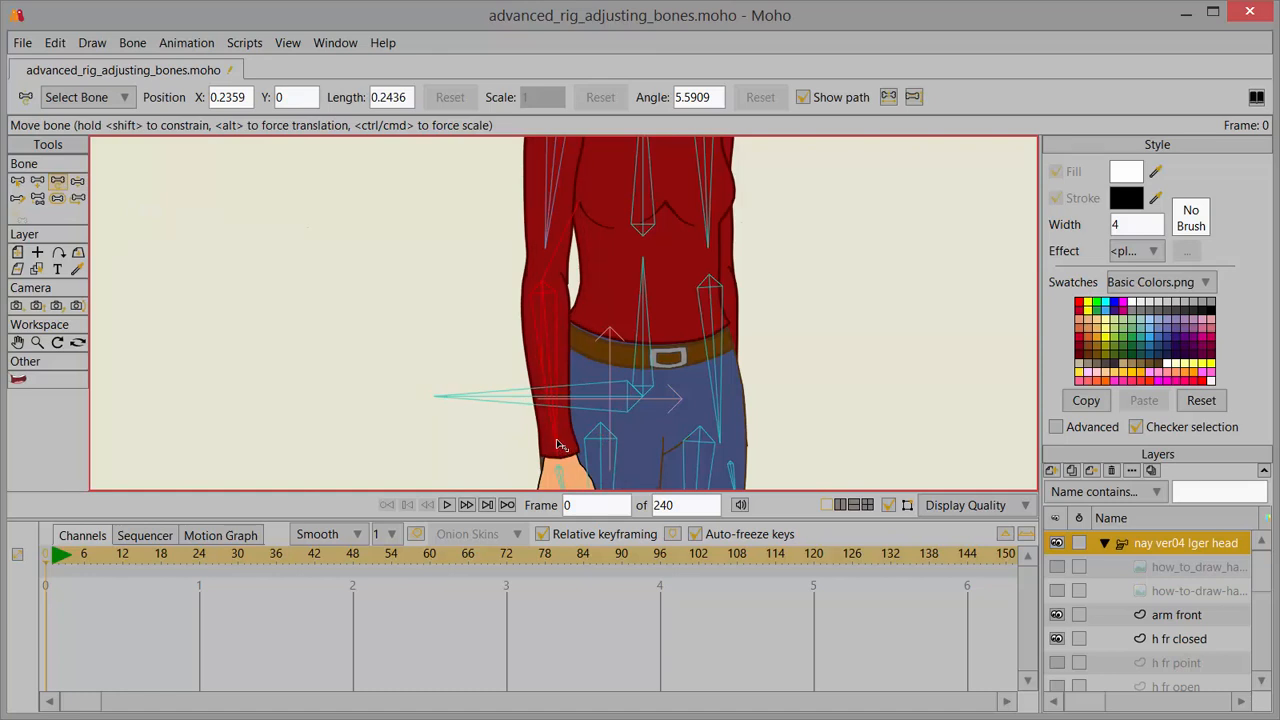
pyautogui.moveTo(560, 445); pyautogui.dragTo(555, 439)
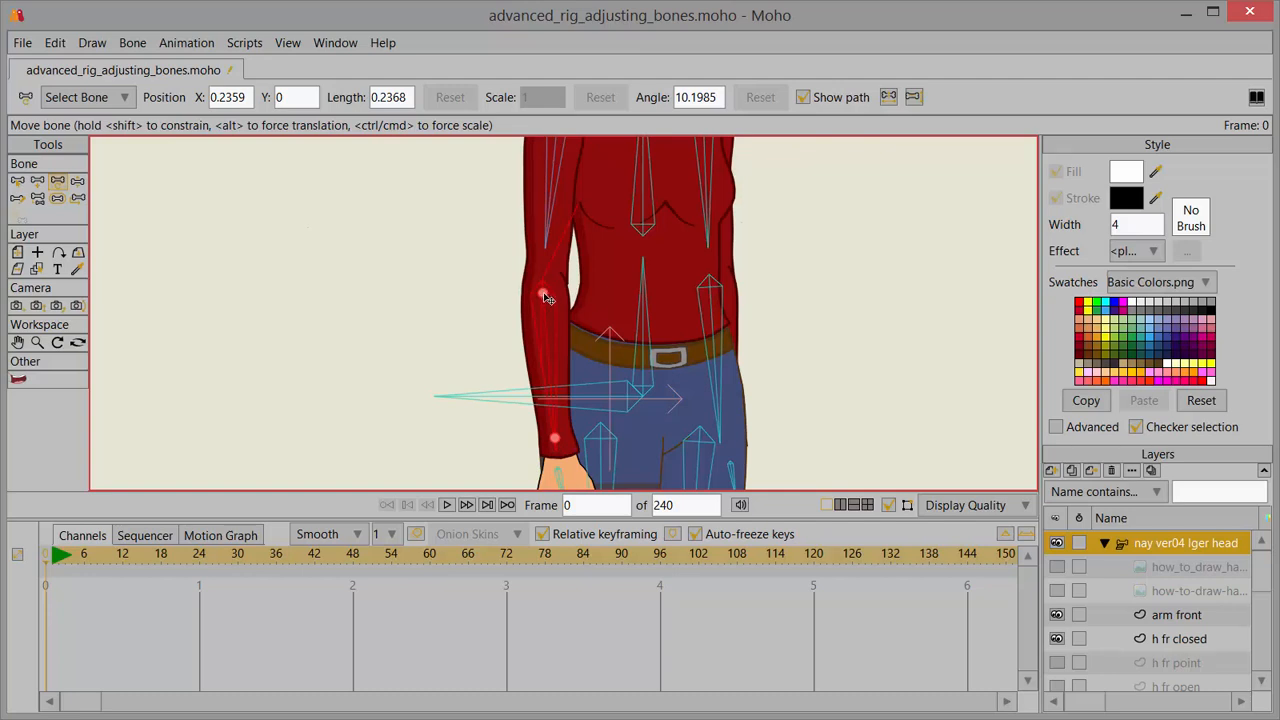
pyautogui.moveTo(537, 292); pyautogui.dragTo(547, 295)
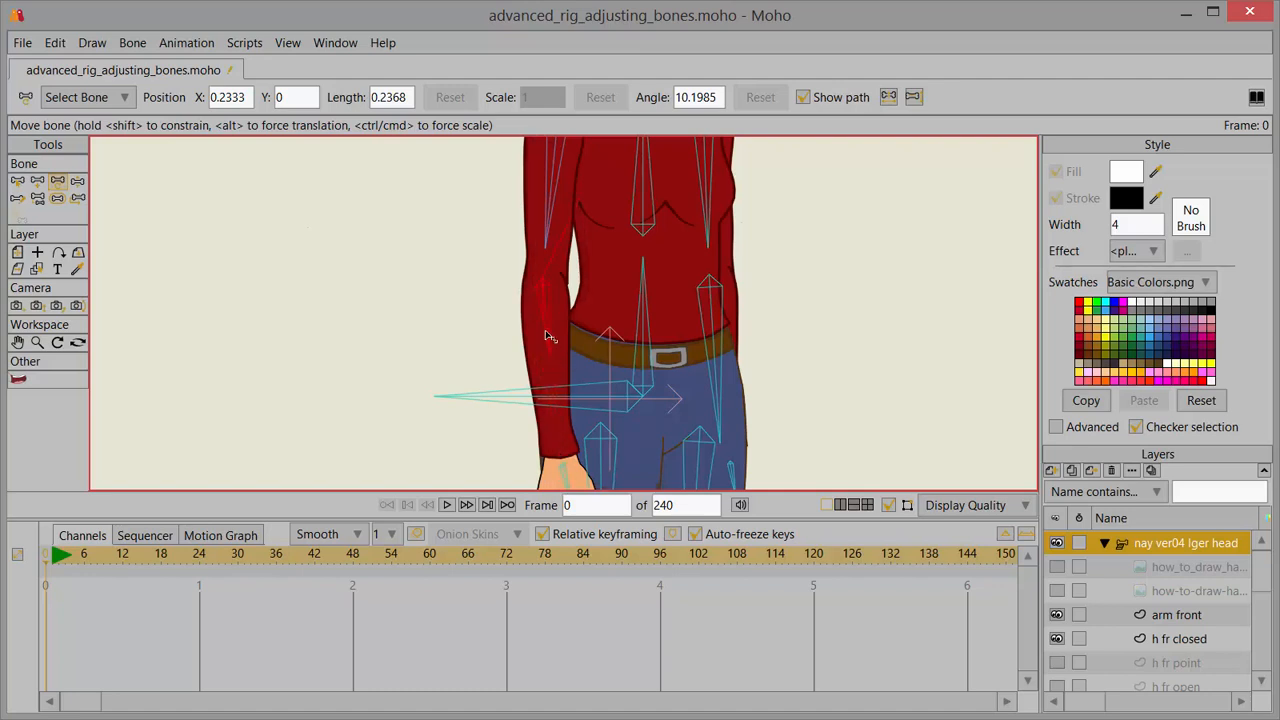
pyautogui.moveTo(551, 457); pyautogui.dragTo(560, 450)
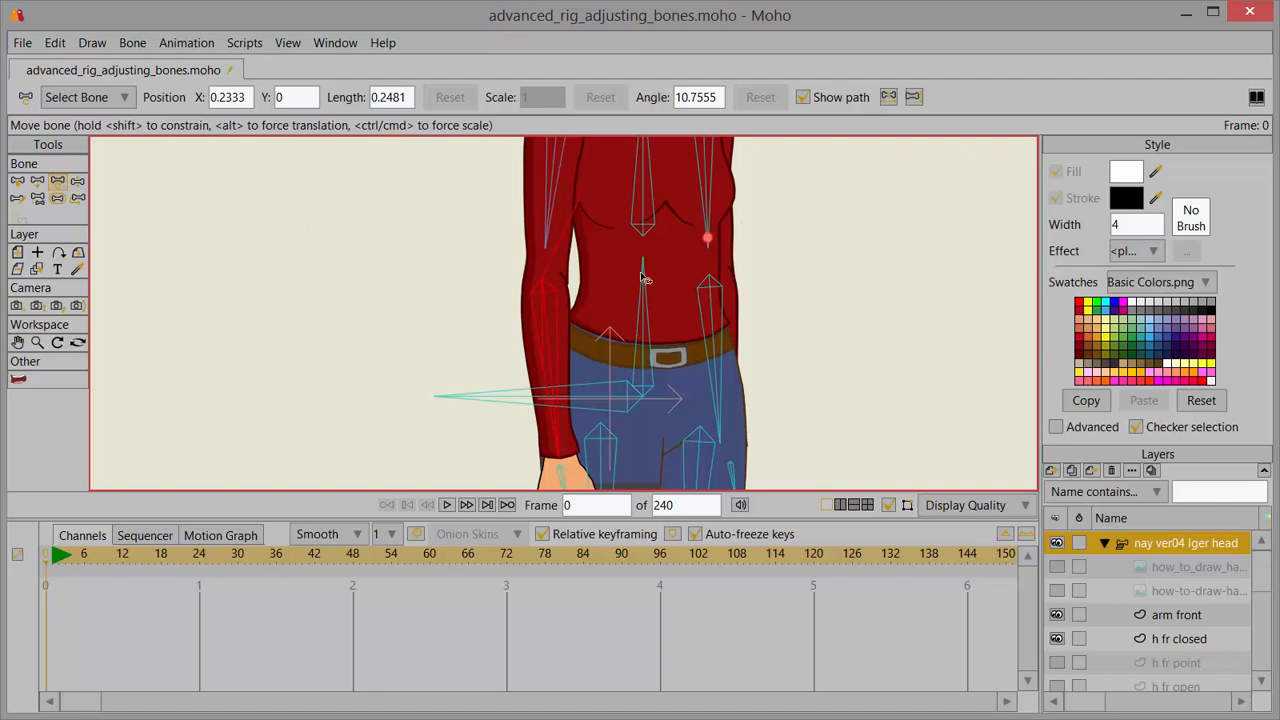
# Step: Review the names in the rig's bone list, keeping the front lower arm bone selected
pyautogui.click(450, 396)
pyautogui.click(18, 181)
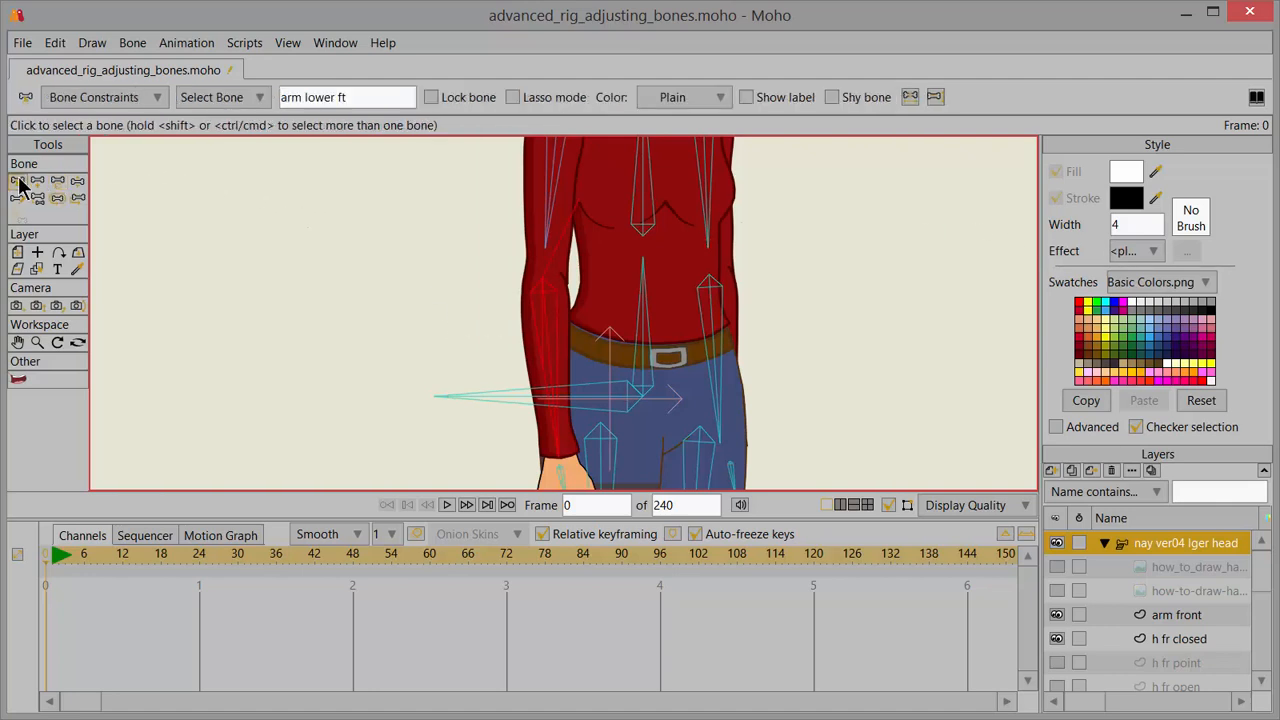
pyautogui.click(259, 98)
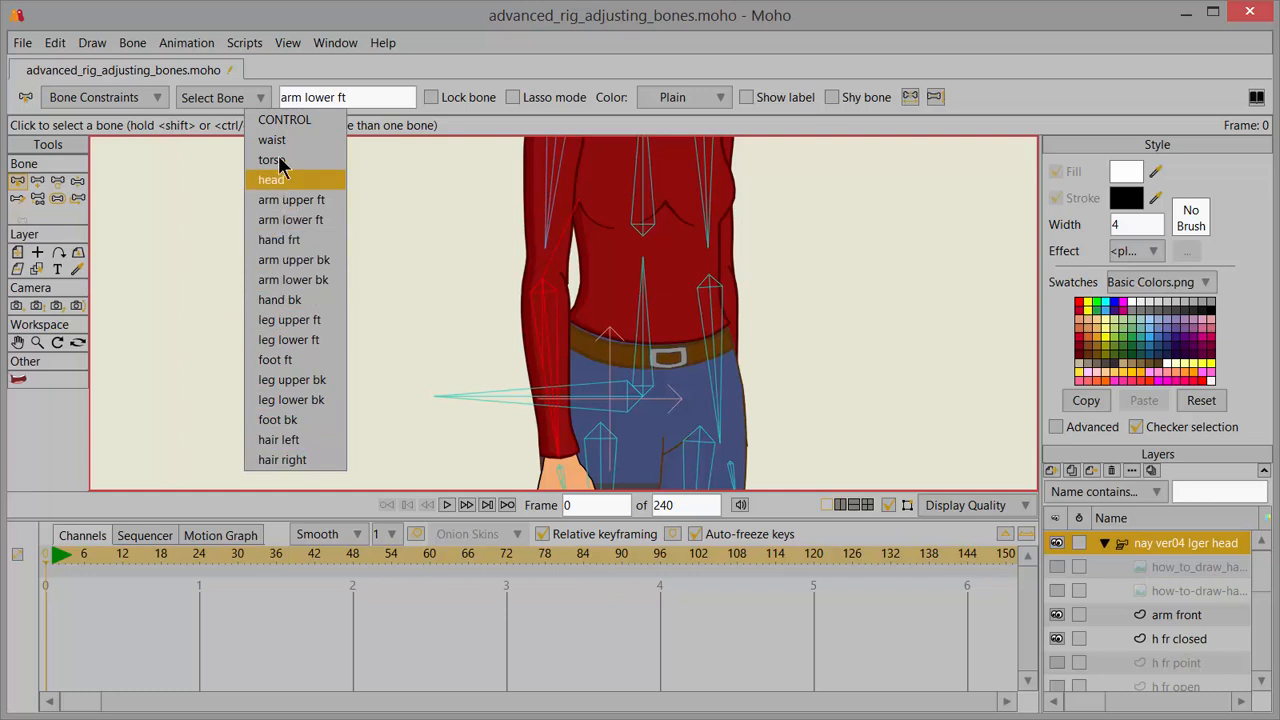
pyautogui.click(225, 99)
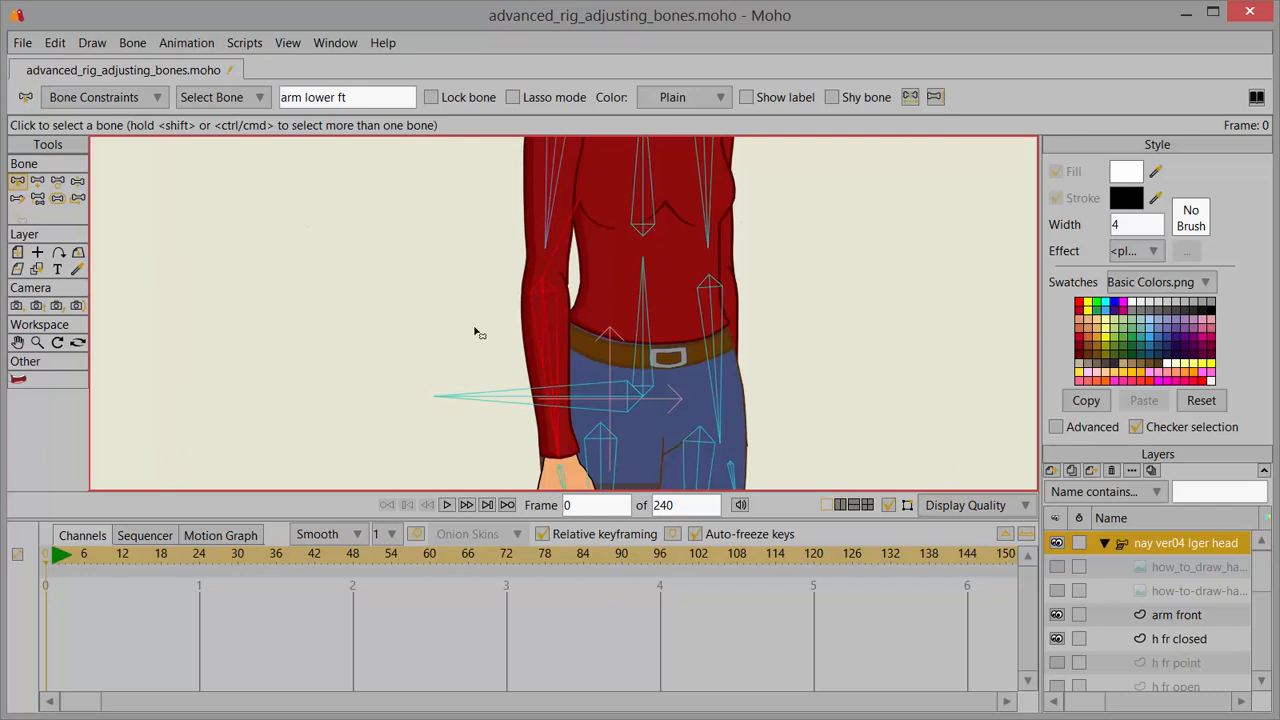
# Step: Test the adjusted elbow with Manipulate Bones by raising and lowering the front forearm, and return to bone selection
pyautogui.click(77, 181)
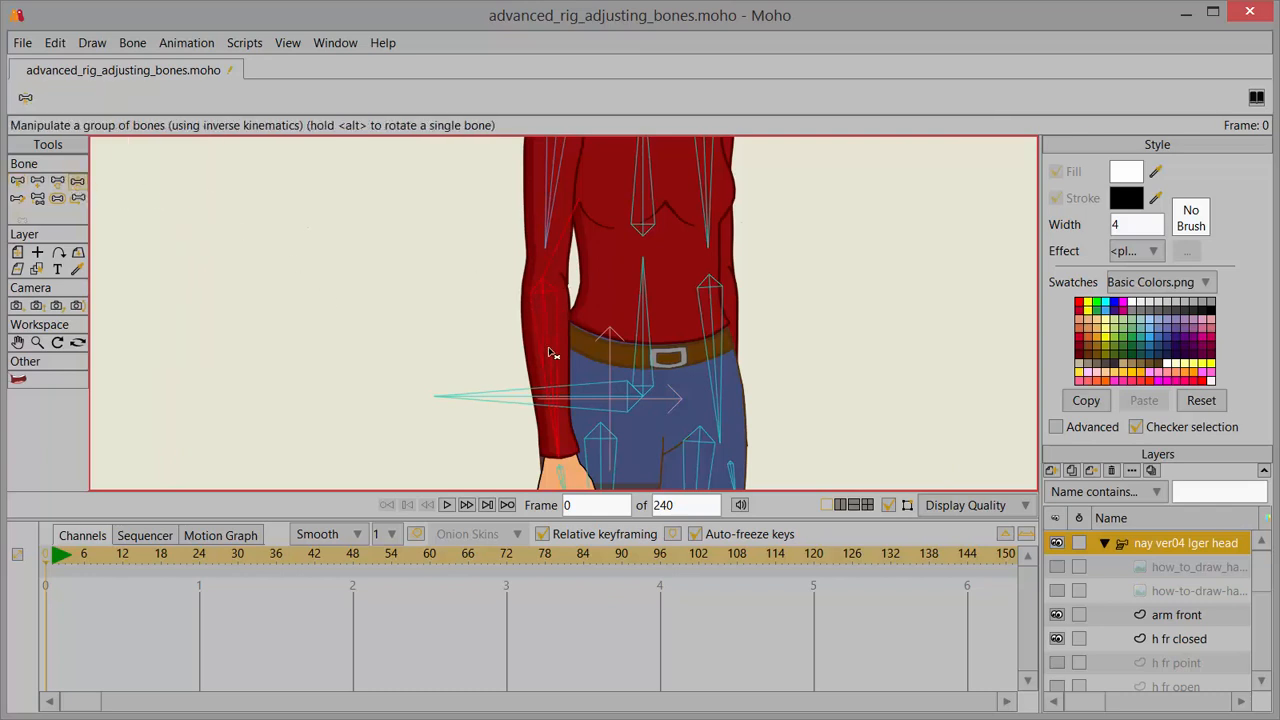
pyautogui.moveTo(548, 353); pyautogui.dragTo(706, 162)
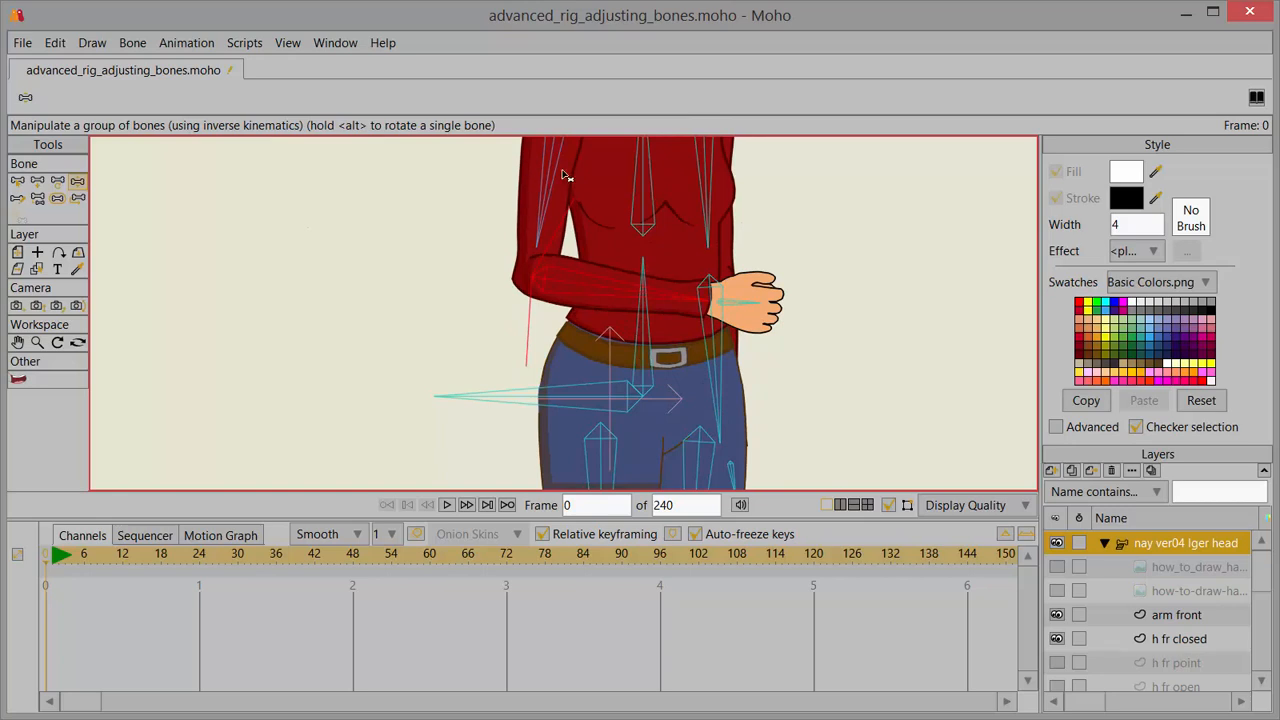
pyautogui.moveTo(627, 295); pyautogui.dragTo(489, 423)
pyautogui.click(579, 507)
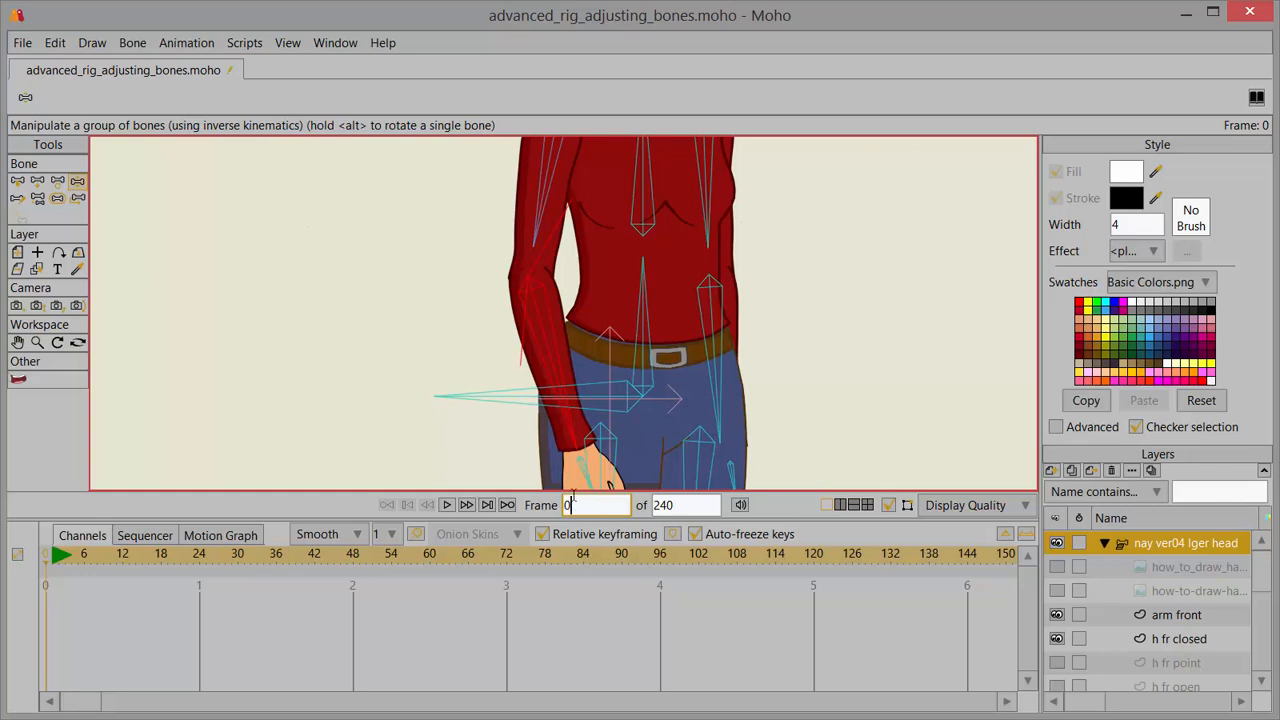
pyautogui.click(18, 183)
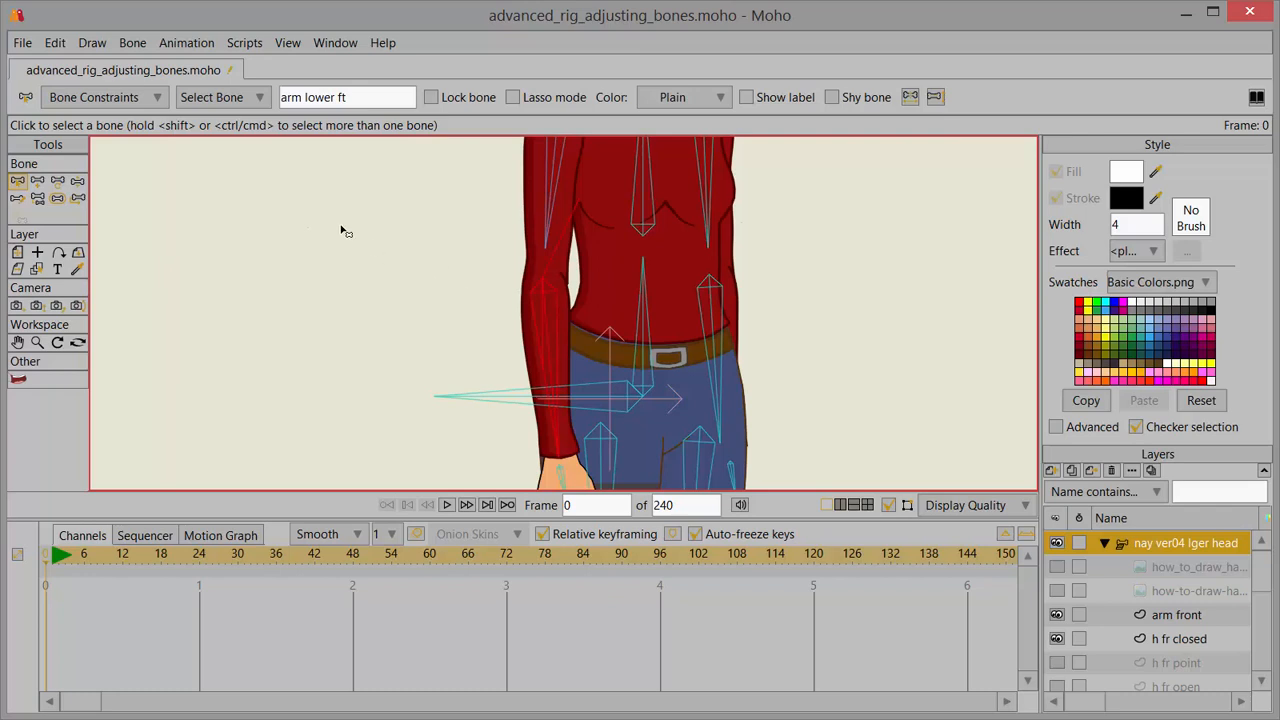
# Step: Dock the Actions window in the workspace
pyautogui.click(336, 43)
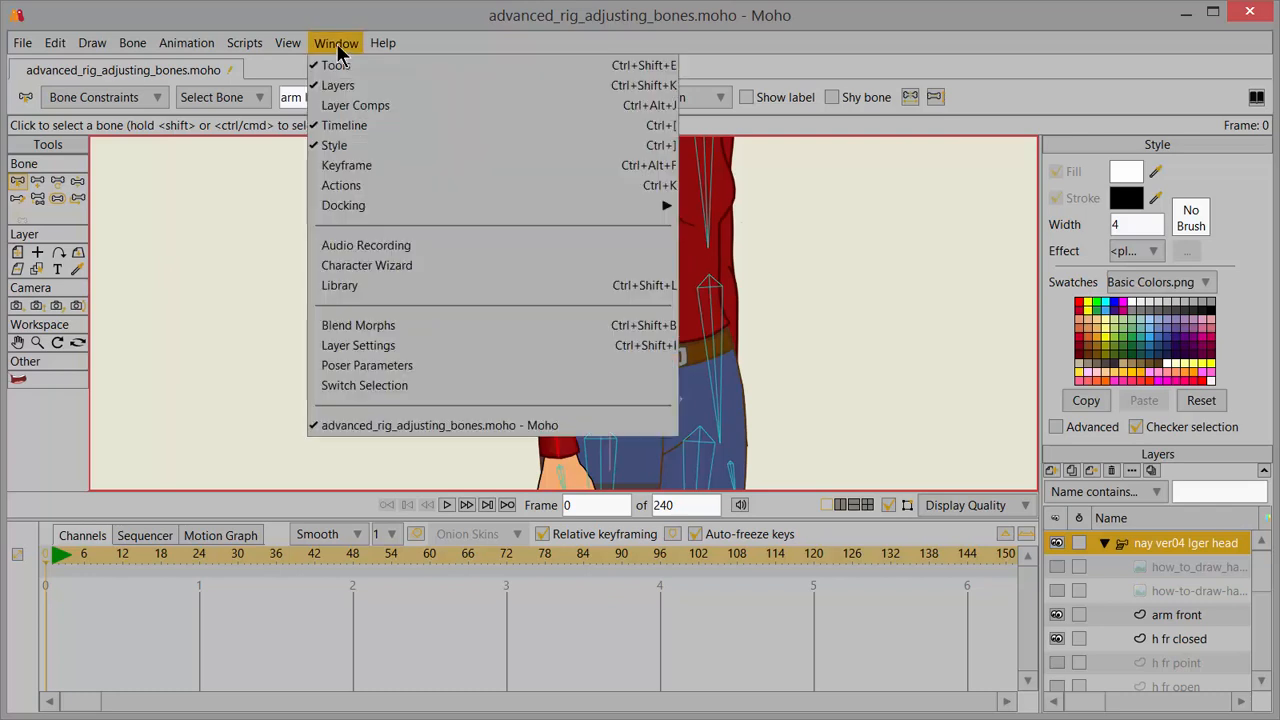
pyautogui.moveTo(391, 213)
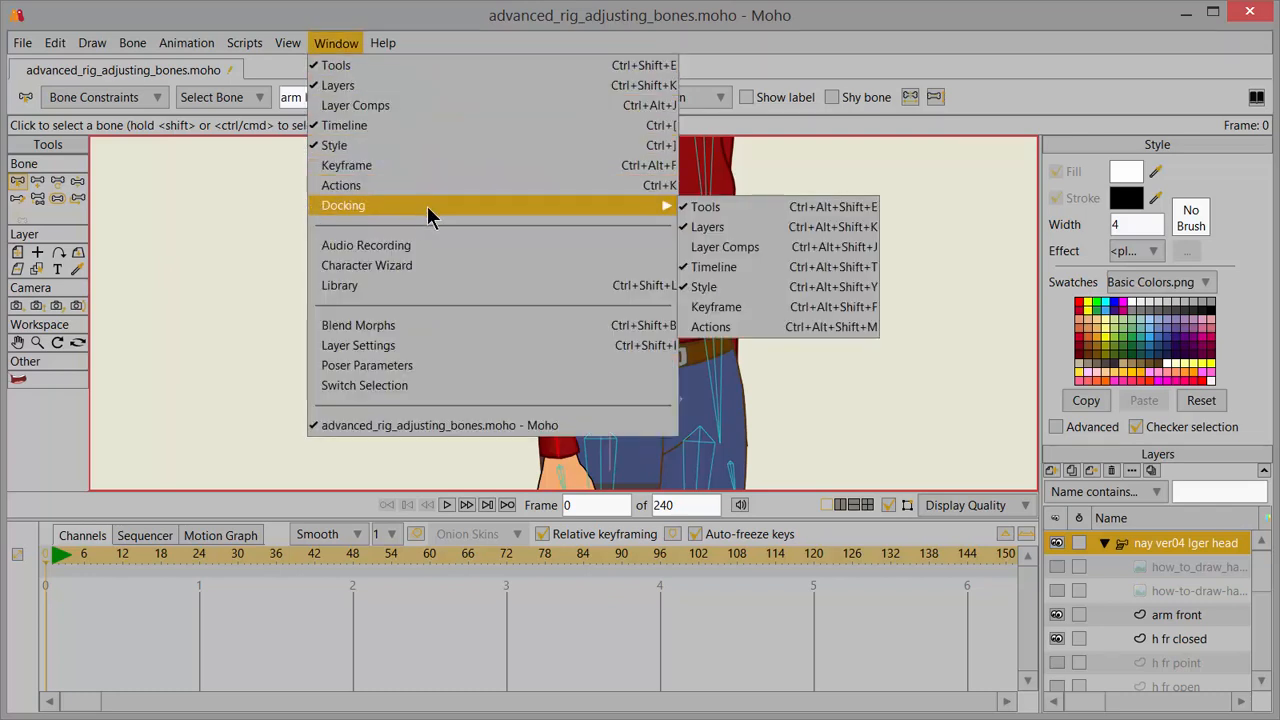
pyautogui.click(736, 329)
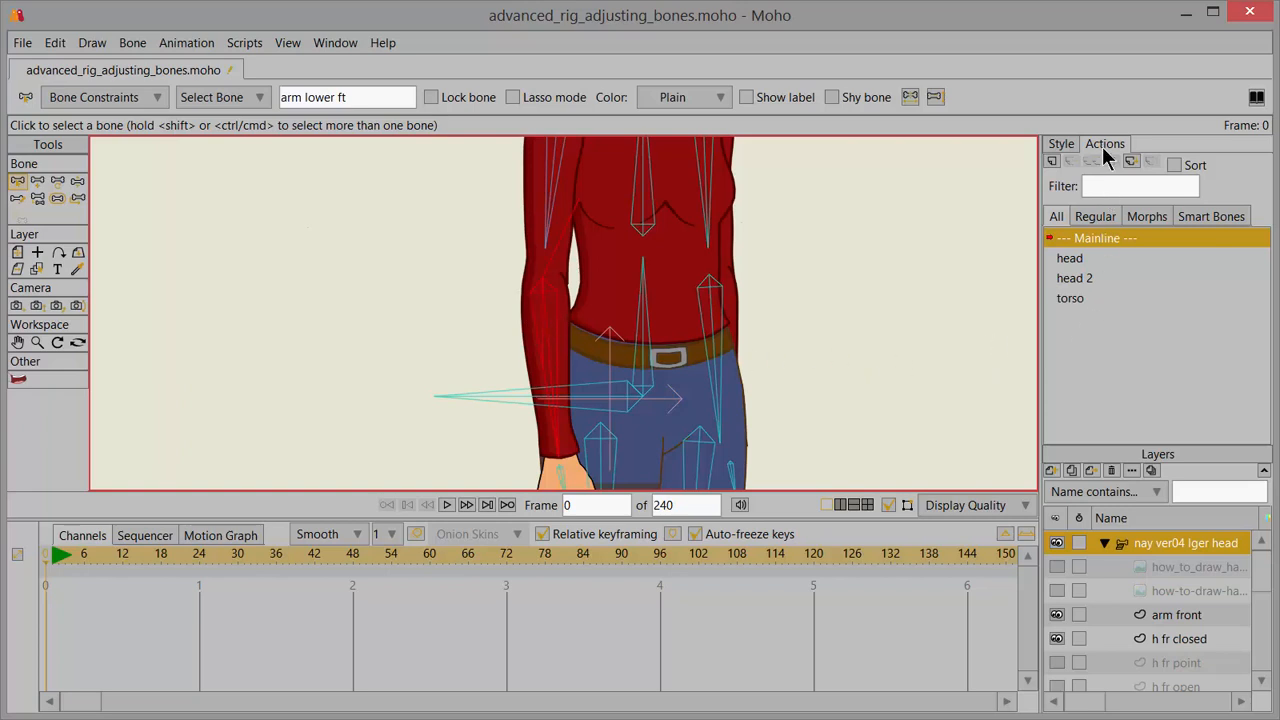
# Step: Create a new action named "arm lower ft" for the selected front lower arm bone
pyautogui.click(1051, 163)
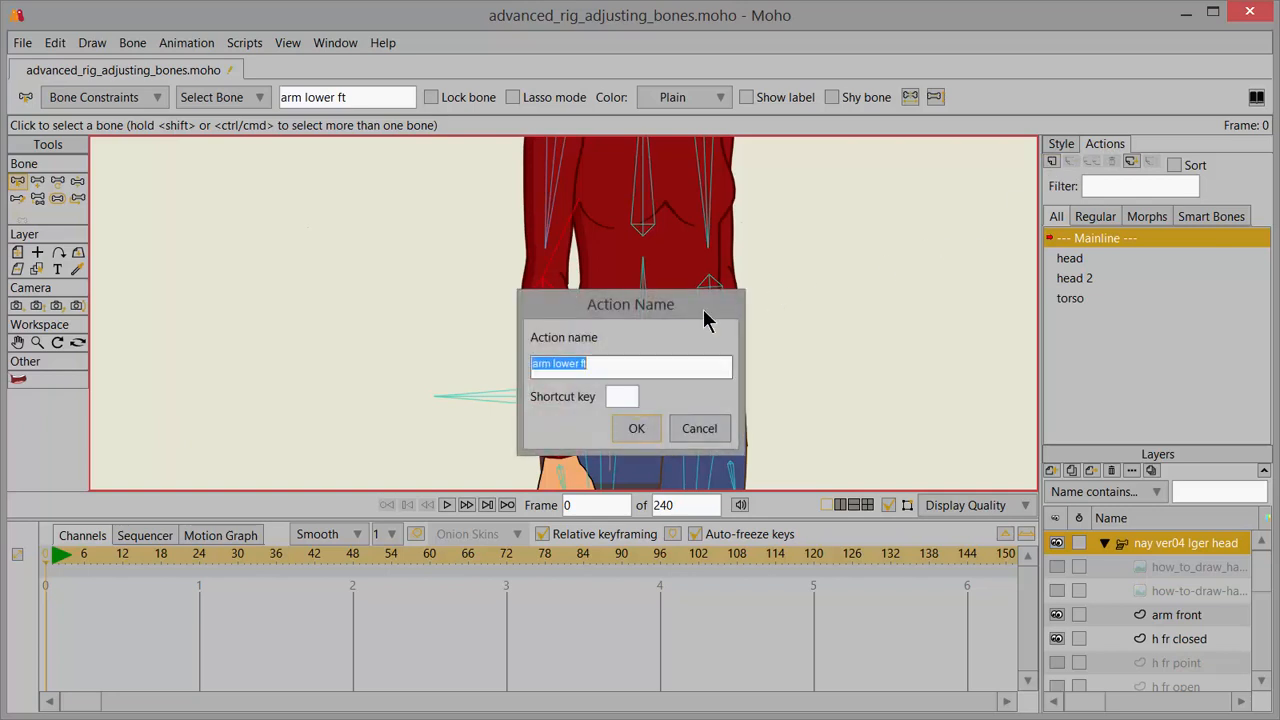
pyautogui.moveTo(665, 318); pyautogui.dragTo(843, 229)
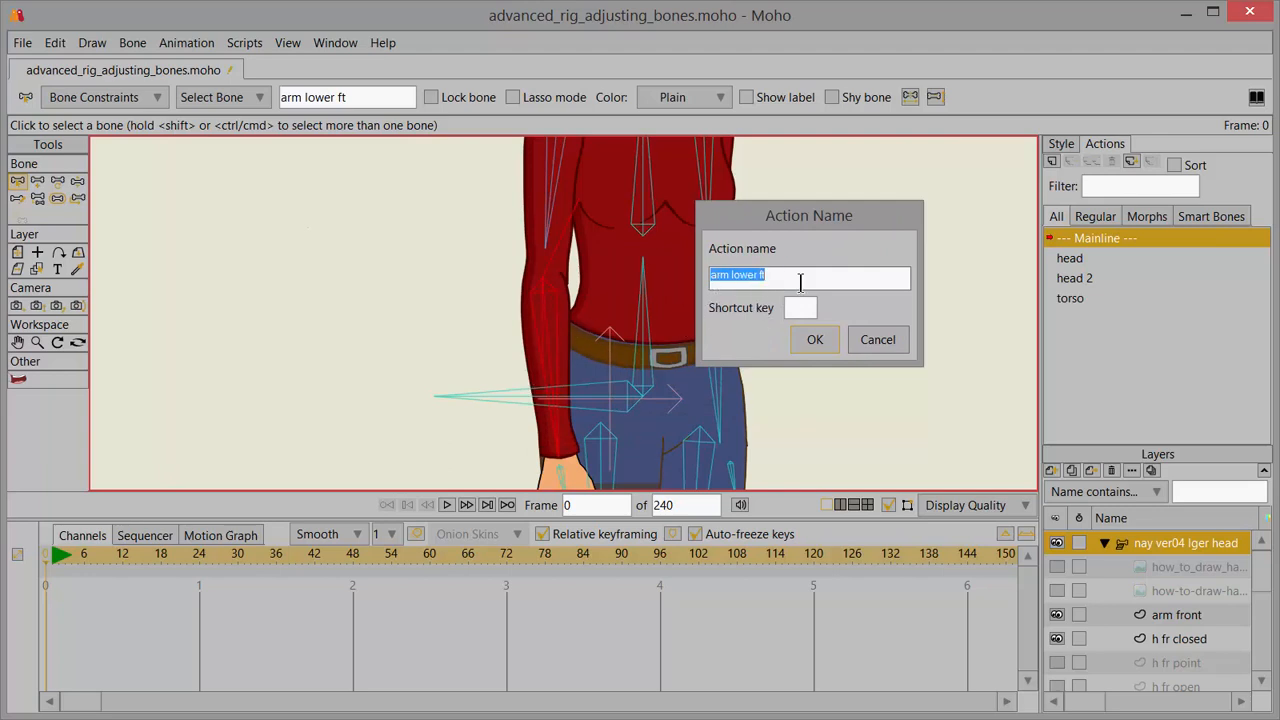
pyautogui.click(814, 338)
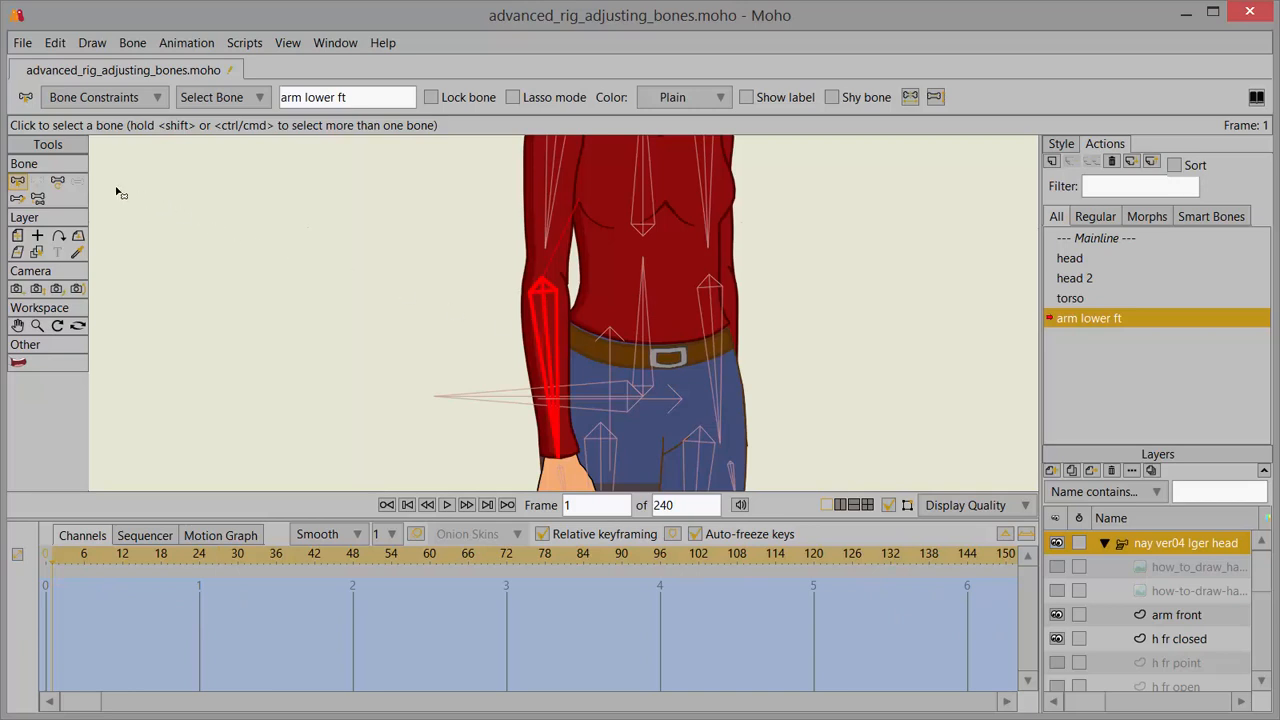
# Step: At frame 1 of the arm lower ft action, rotate the front lower arm bone up to an angle of about 148°
pyautogui.click(59, 184)
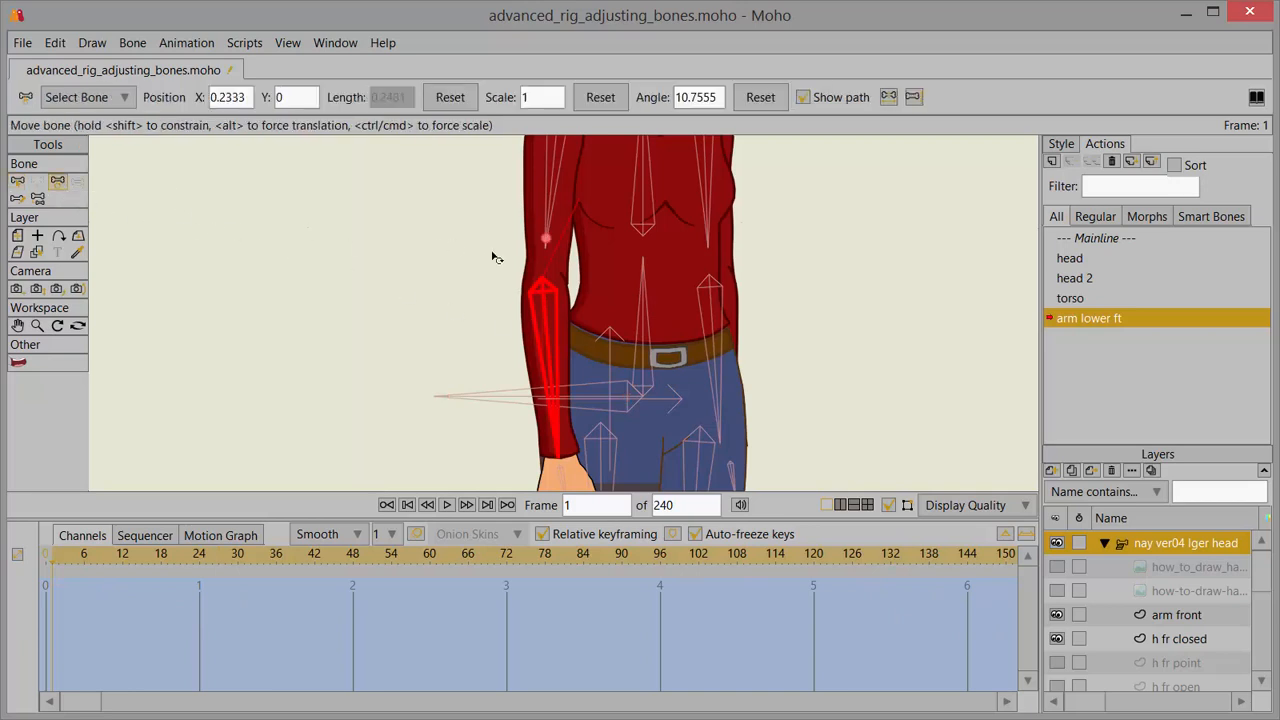
pyautogui.click(554, 344)
pyautogui.moveTo(594, 318); pyautogui.dragTo(587, 221)
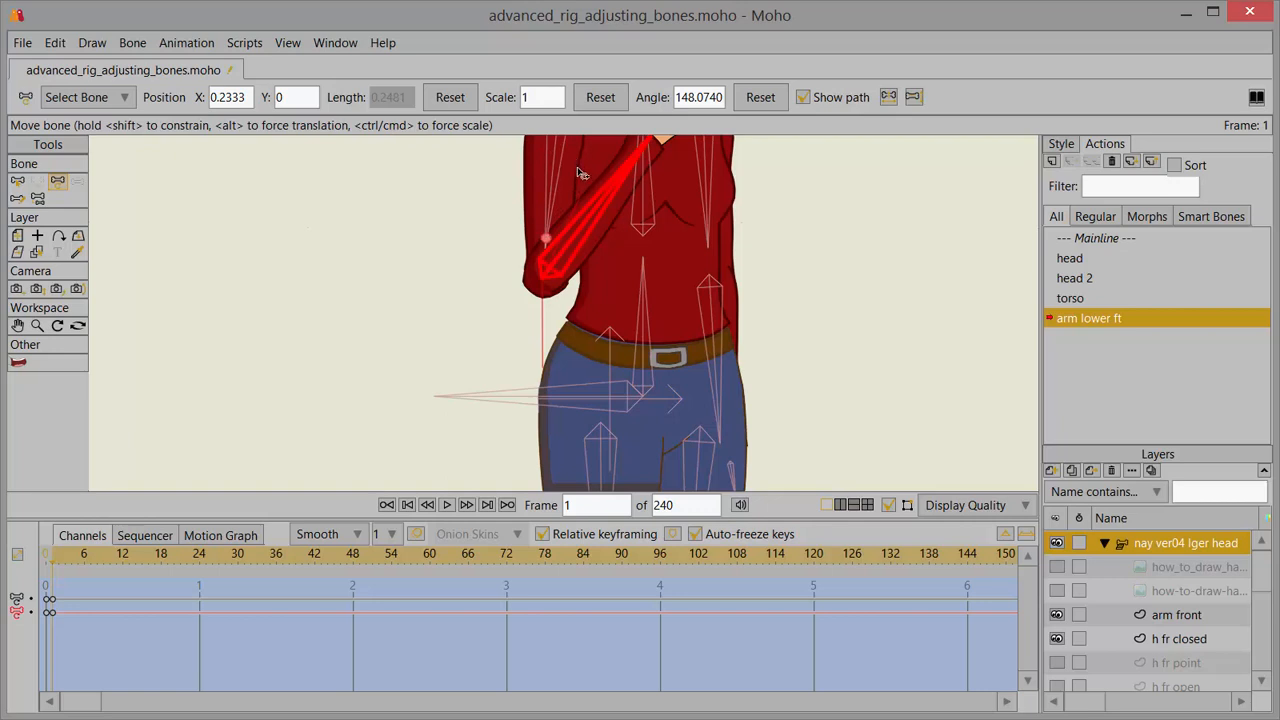
# Step: On the arm front layer, move two inner upper-arm points toward the elbow crease, to about (-0.0254, 0.2960) and (-0.0357, 0.3450)
pyautogui.click(1171, 615)
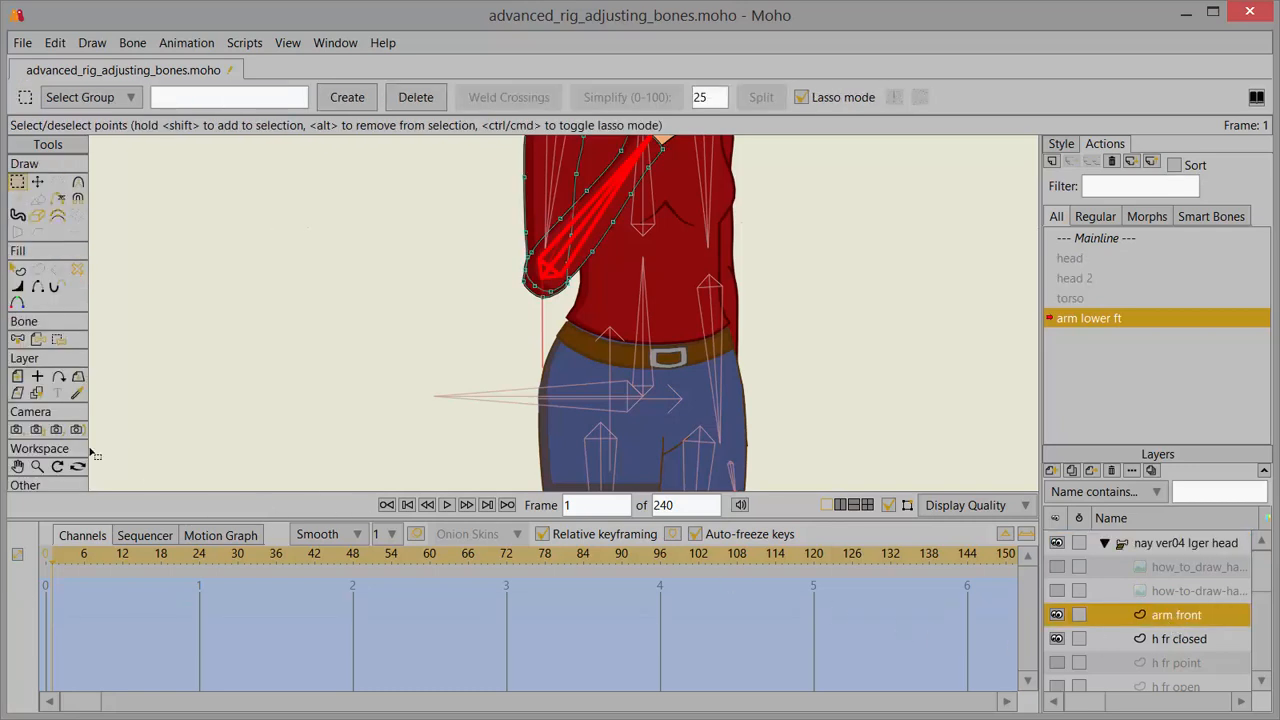
pyautogui.click(18, 467)
pyautogui.moveTo(613, 221); pyautogui.dragTo(583, 346)
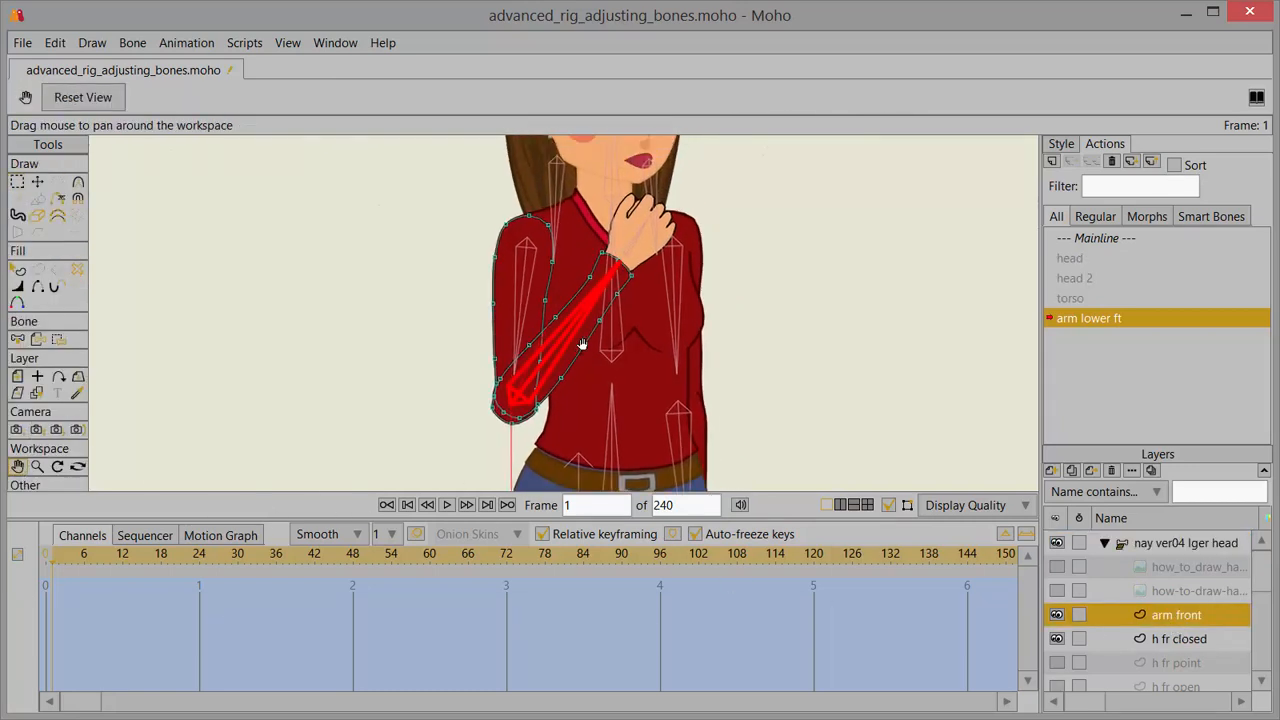
pyautogui.scroll(2, 573, 336)
pyautogui.scroll(1, 572, 336)
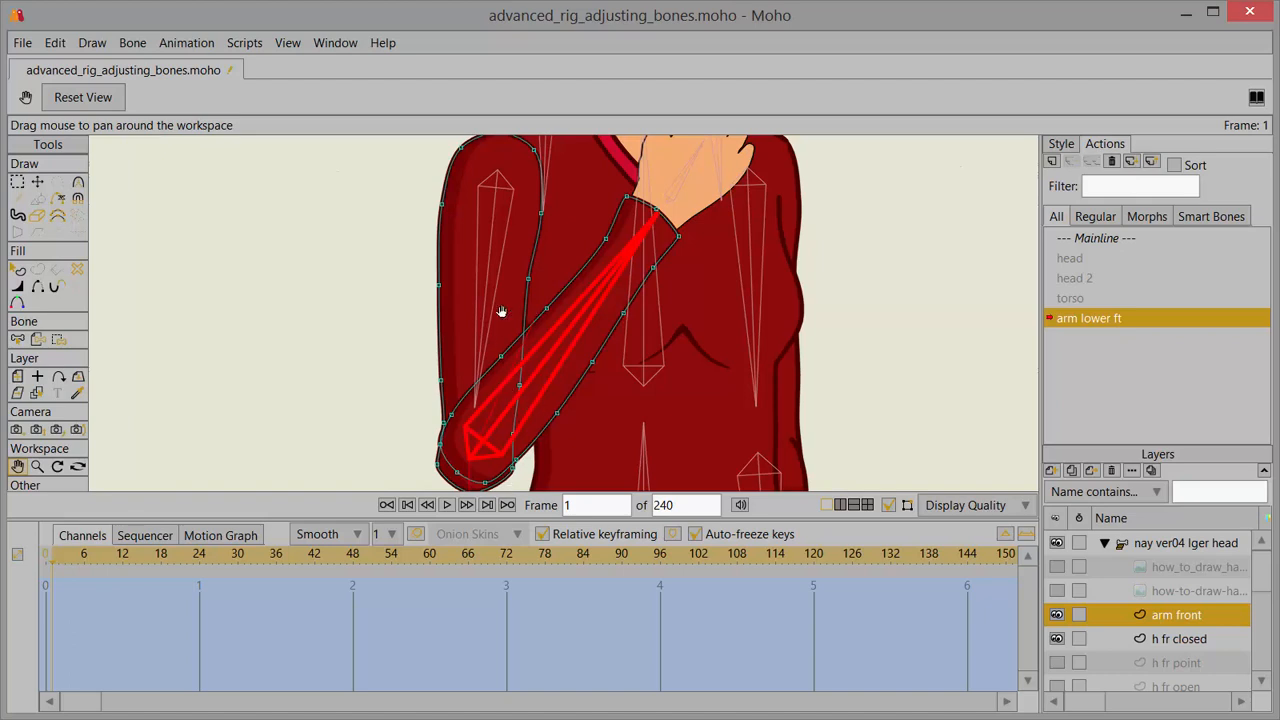
pyautogui.click(38, 184)
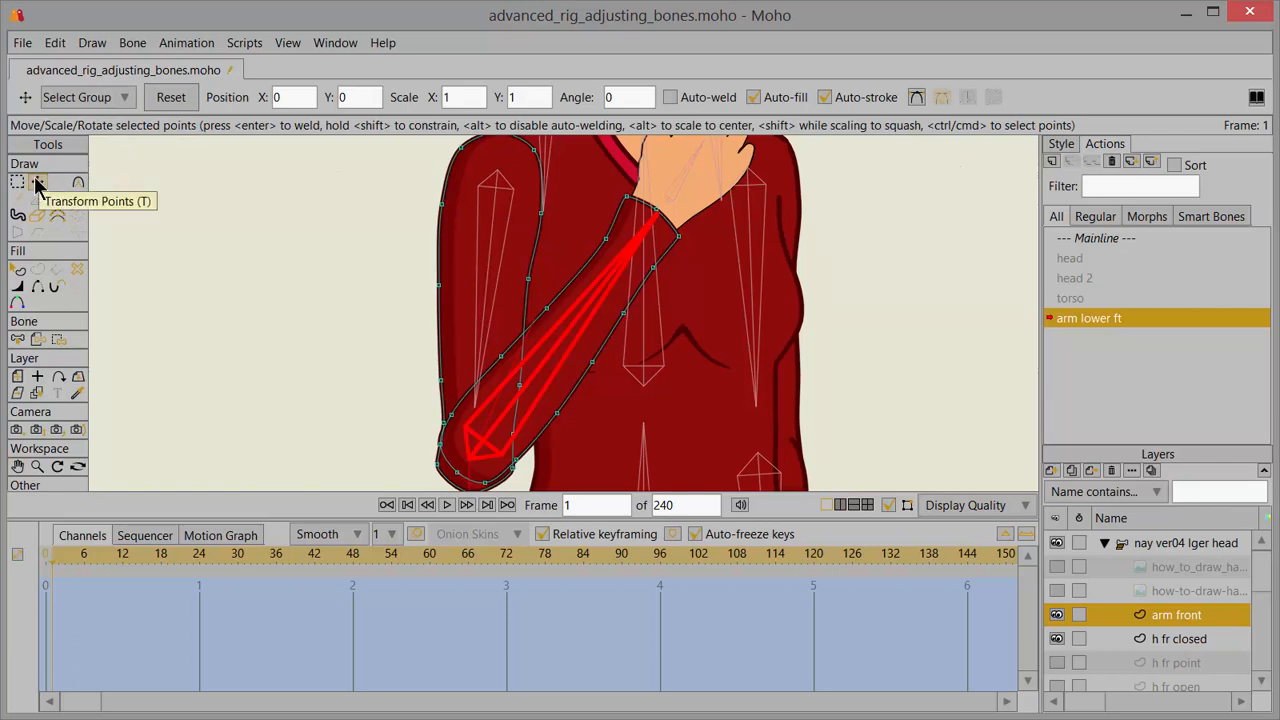
pyautogui.click(528, 280)
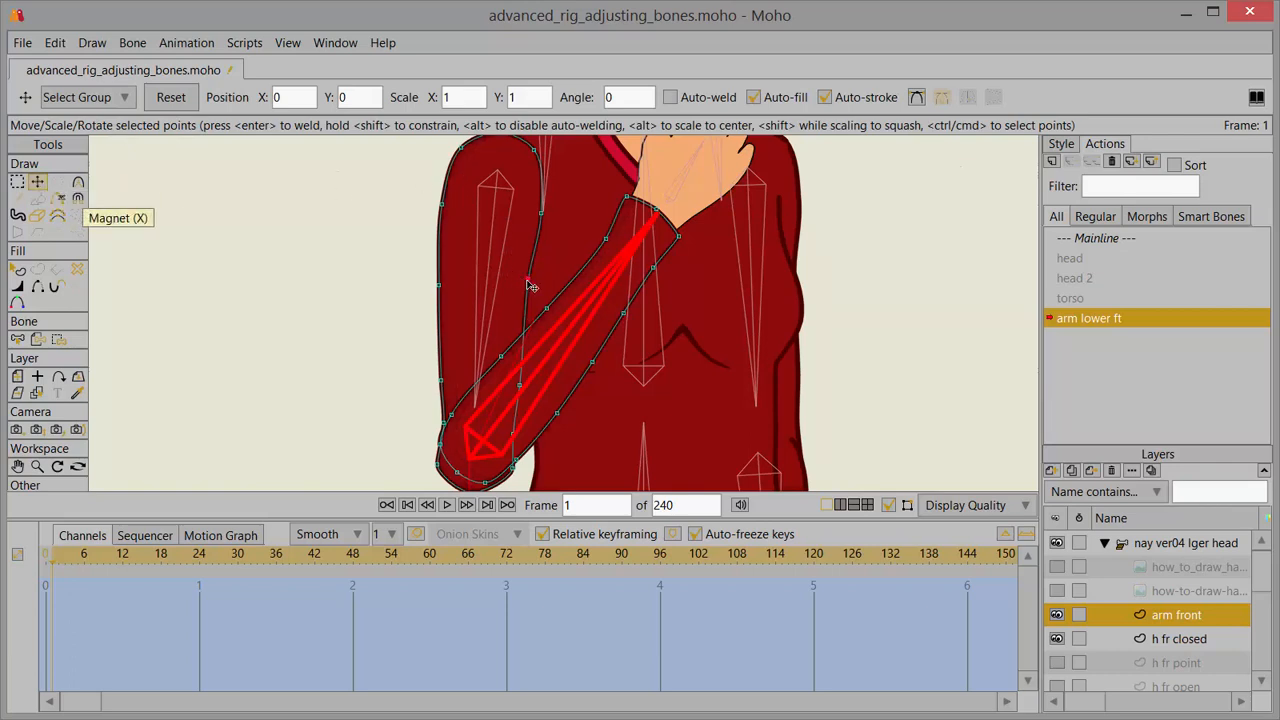
pyautogui.moveTo(535, 288)
pyautogui.mouseDown()
pyautogui.moveTo(556, 296)
pyautogui.moveTo(547, 325)
pyautogui.moveTo(536, 302)
pyautogui.moveTo(553, 300)
pyautogui.mouseUp()
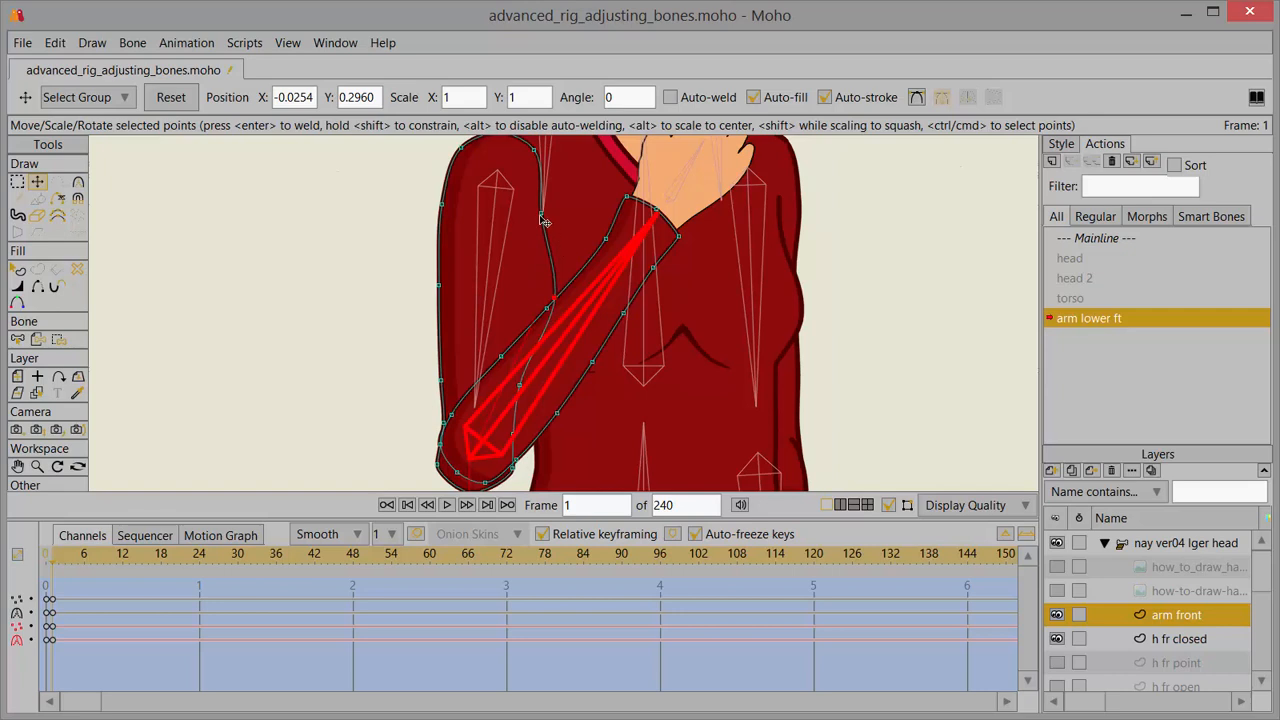
pyautogui.moveTo(541, 216); pyautogui.dragTo(541, 241)
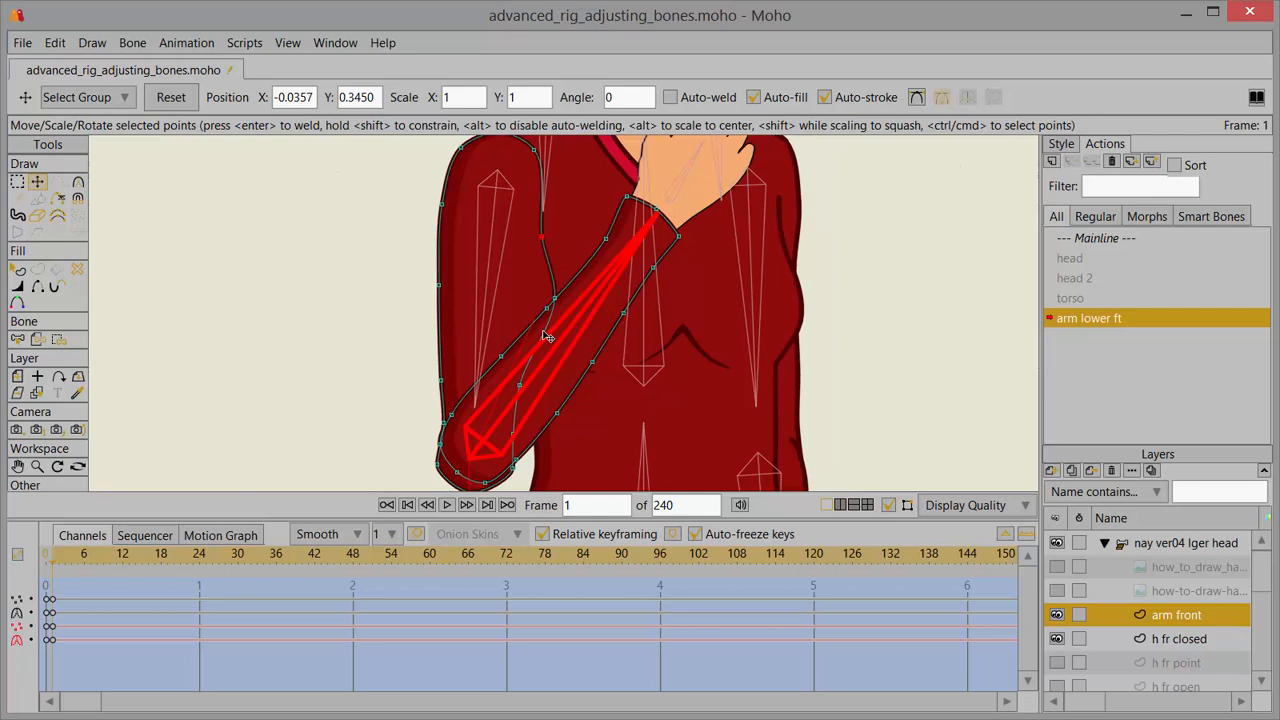
# Step: Return to the Mainline and test the rig's smart bone action by bending and swinging the front arm with Manipulate Bones
pyautogui.click(1091, 242)
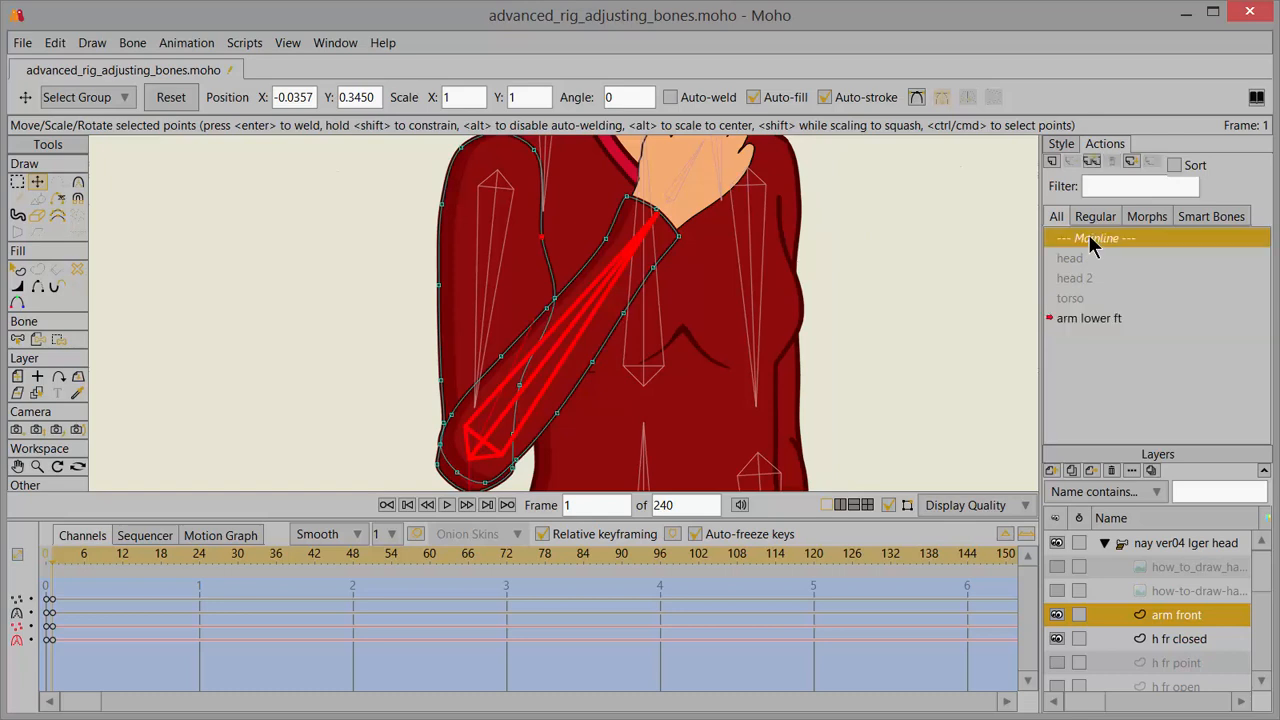
pyautogui.doubleClick(1091, 242)
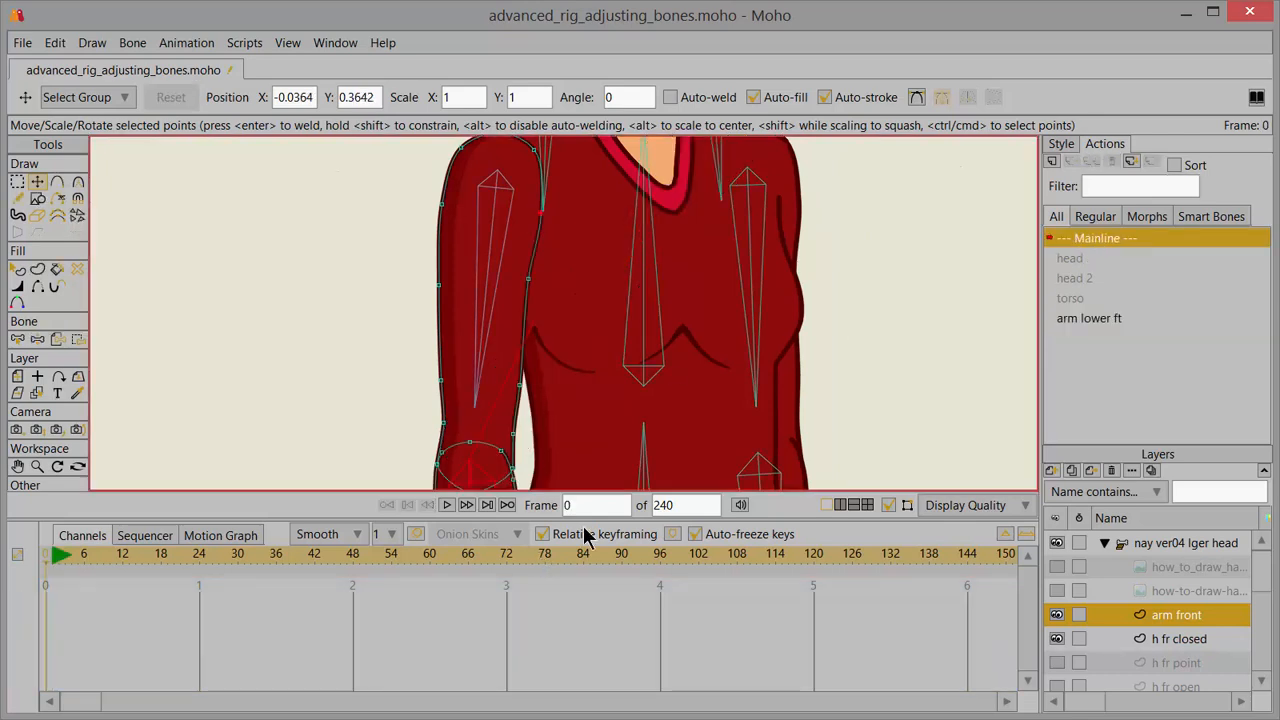
pyautogui.click(1152, 543)
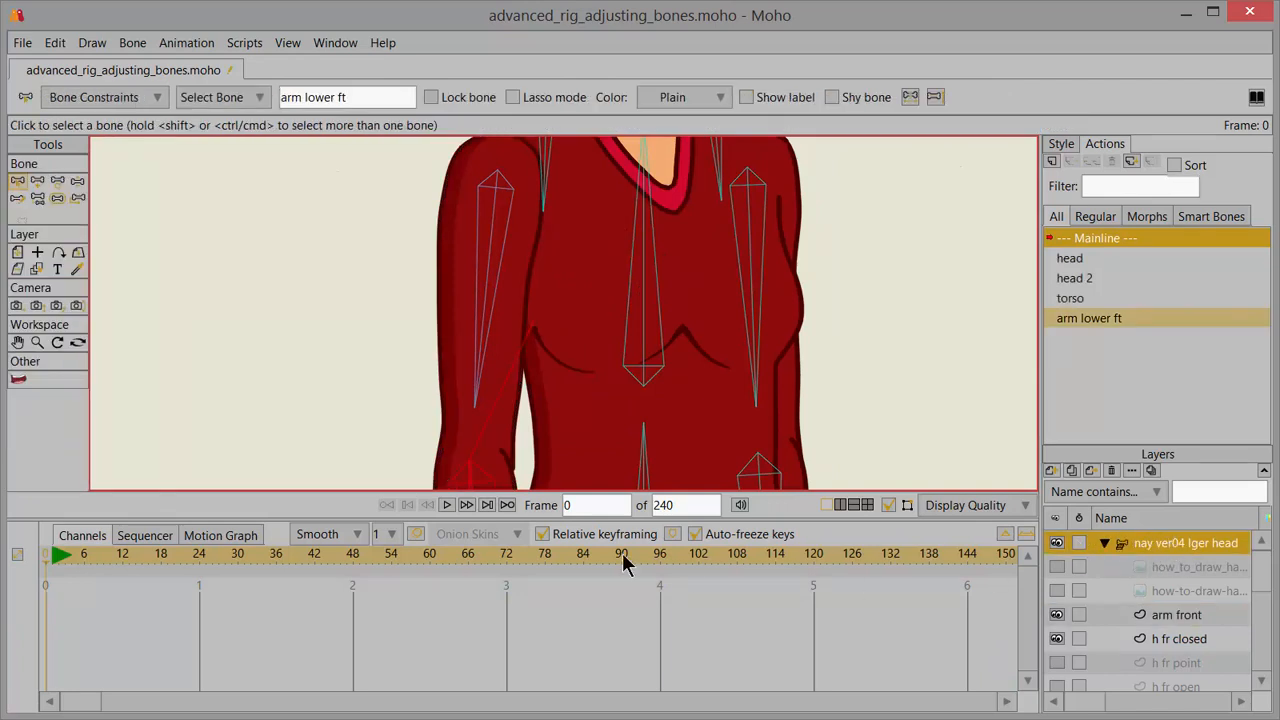
pyautogui.click(78, 183)
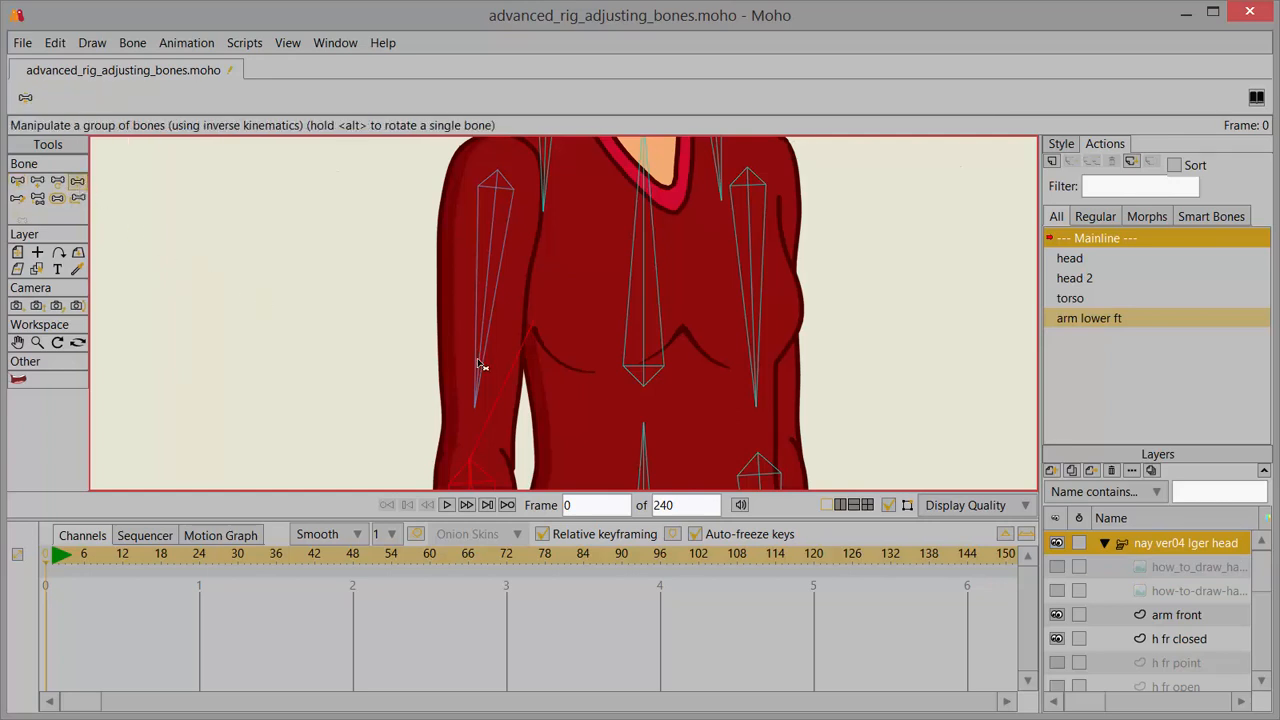
pyautogui.scroll(-2, 499, 371)
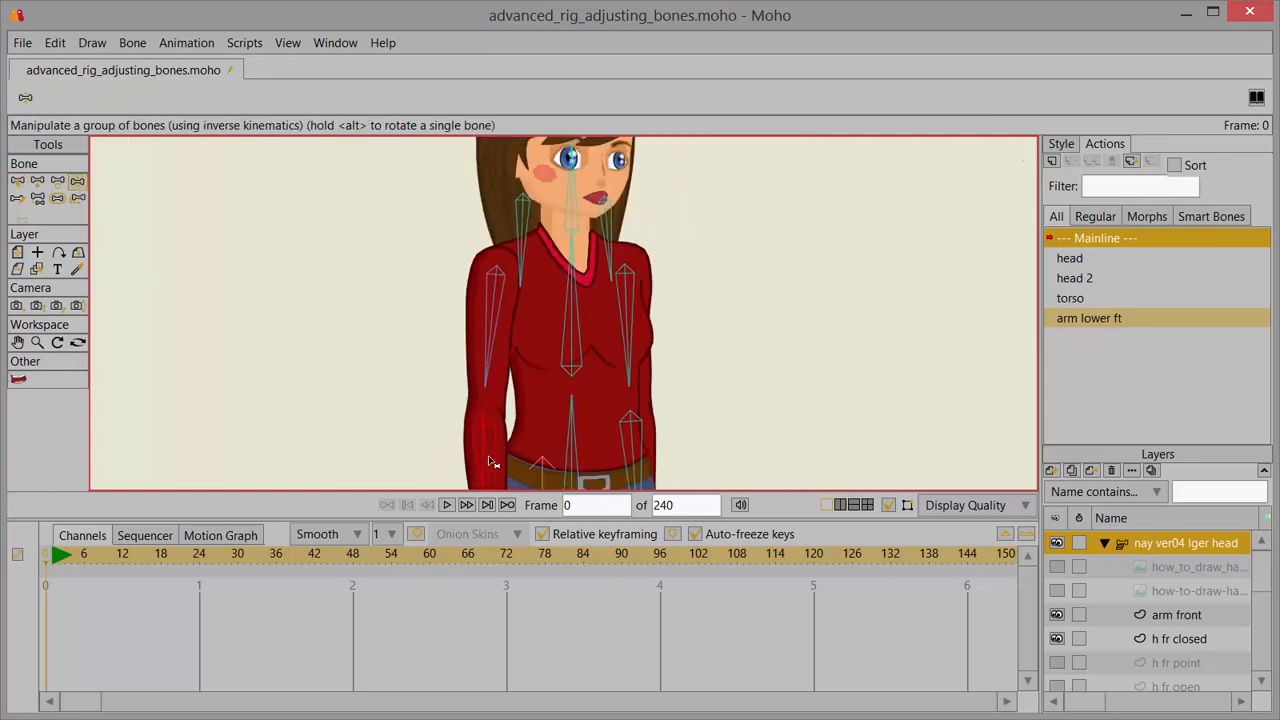
pyautogui.moveTo(514, 443); pyautogui.dragTo(562, 330)
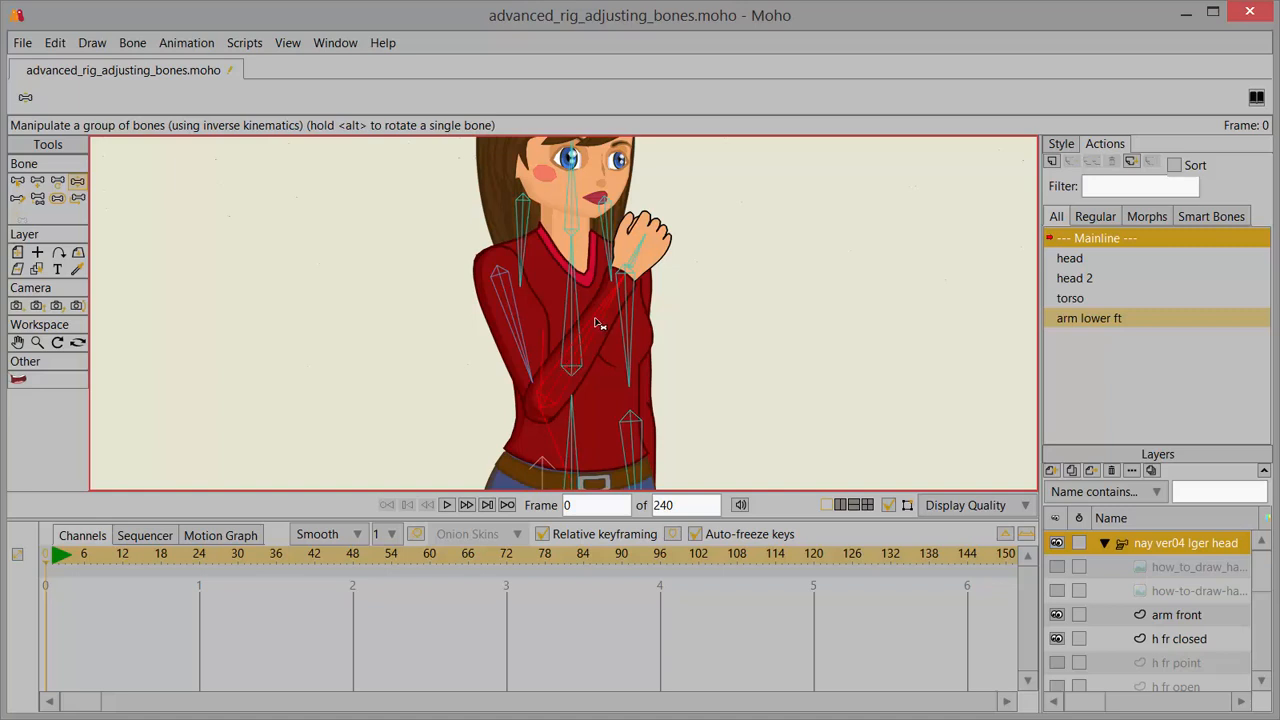
pyautogui.moveTo(604, 327); pyautogui.dragTo(543, 423)
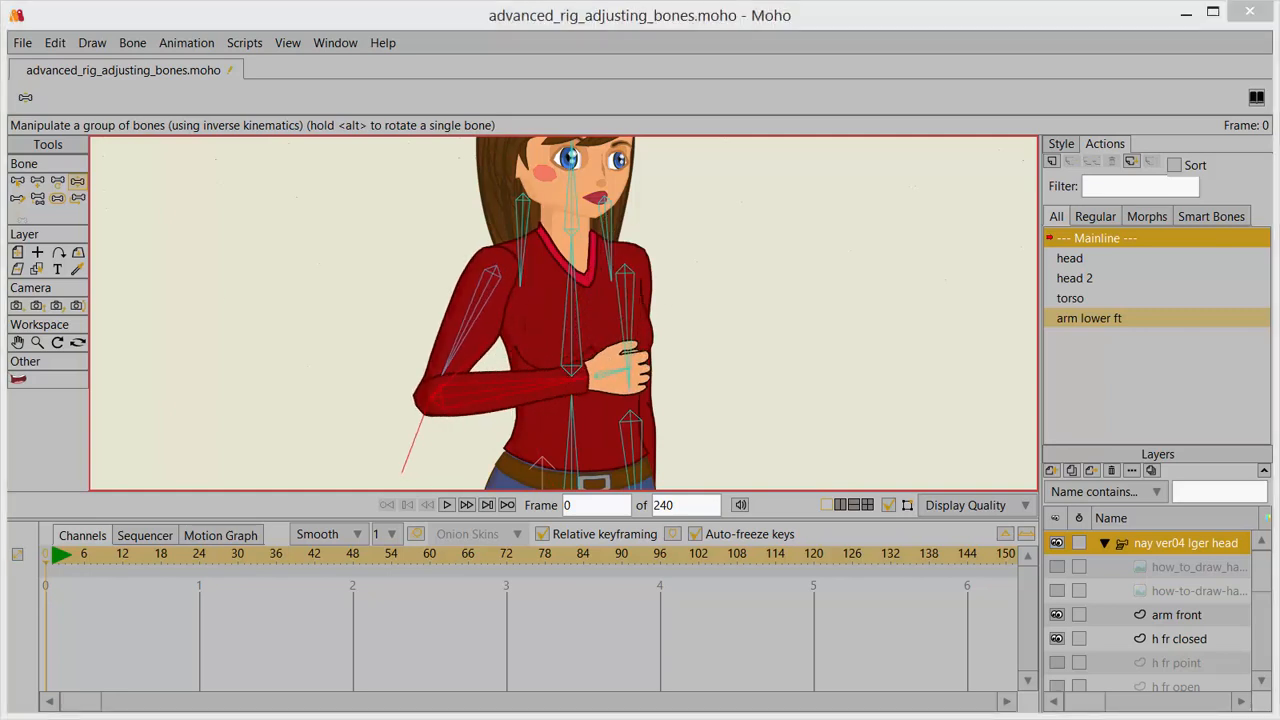